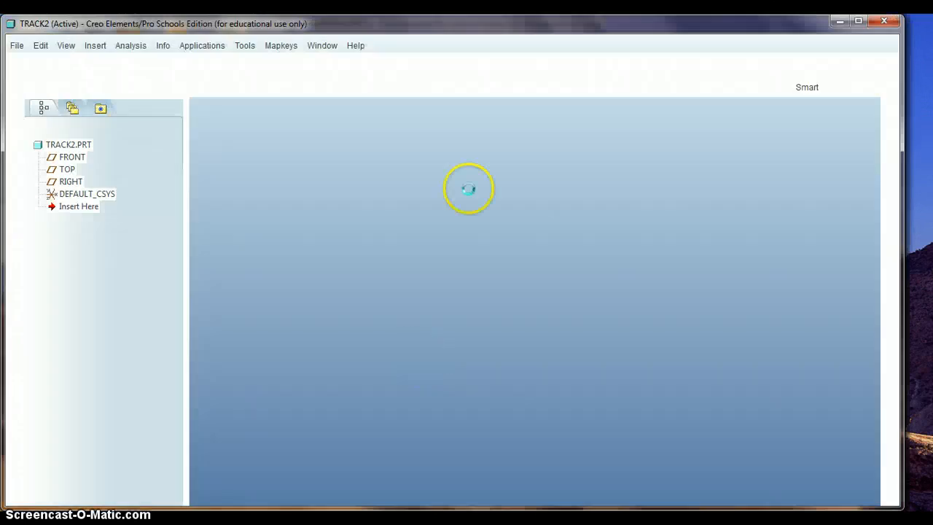
# Step: Display the datum planes and coordinate systems, and start a sketch on the FRONT plane with TOP as the top reference
pyautogui.click(711, 65)
pyautogui.click(766, 65)
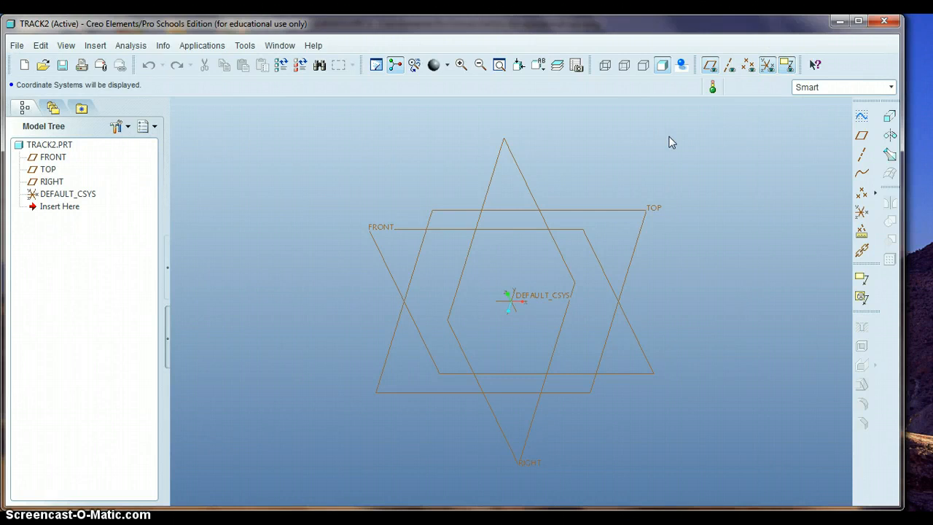
pyautogui.click(386, 231)
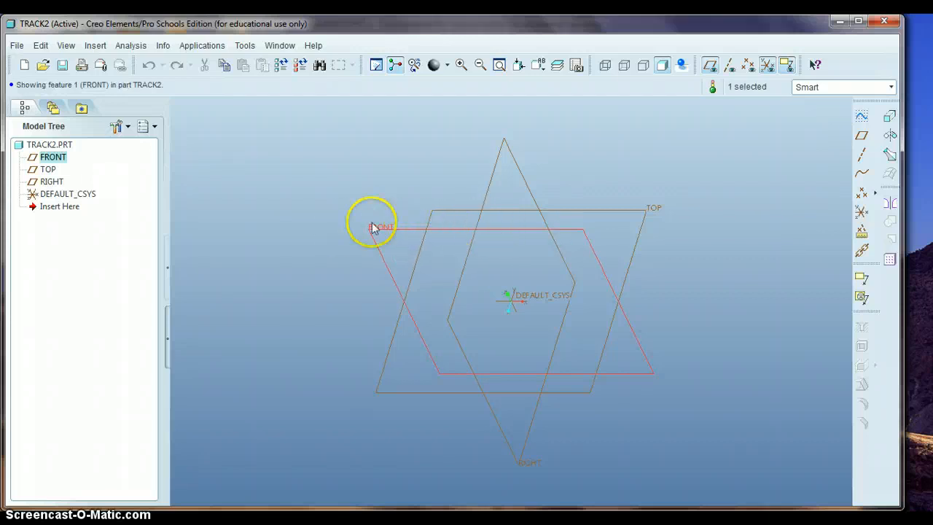
pyautogui.click(863, 120)
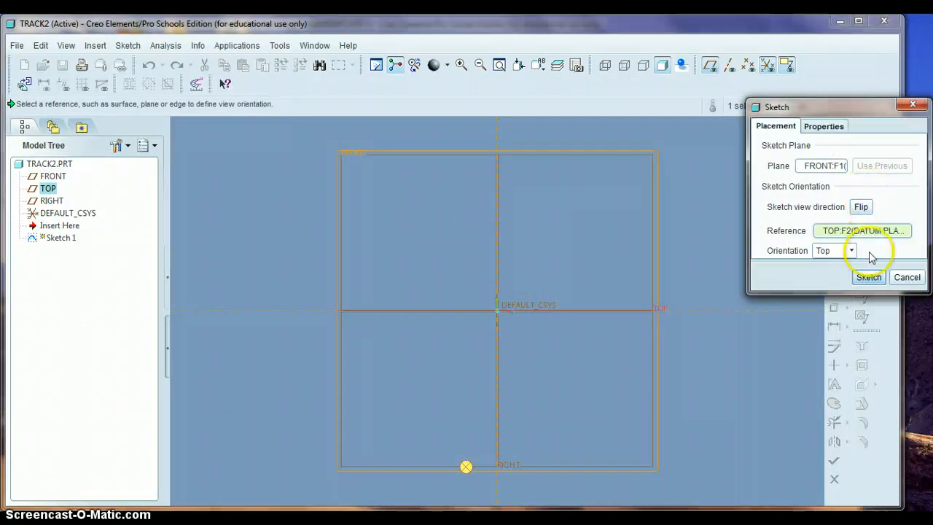
pyautogui.click(868, 277)
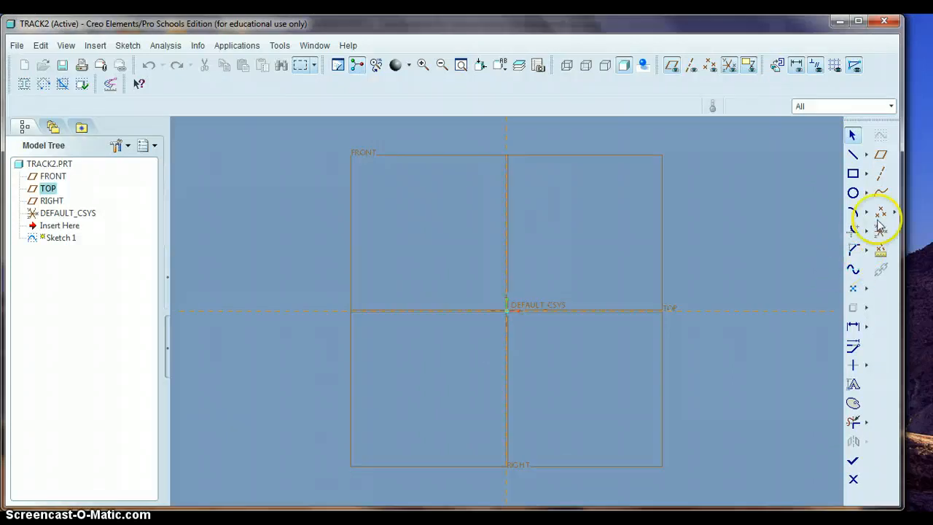
# Step: Sketch three equal circles about 60 in diameter, centred on the reference axes about 99 left, 81 right and 133 above the origin
pyautogui.click(853, 193)
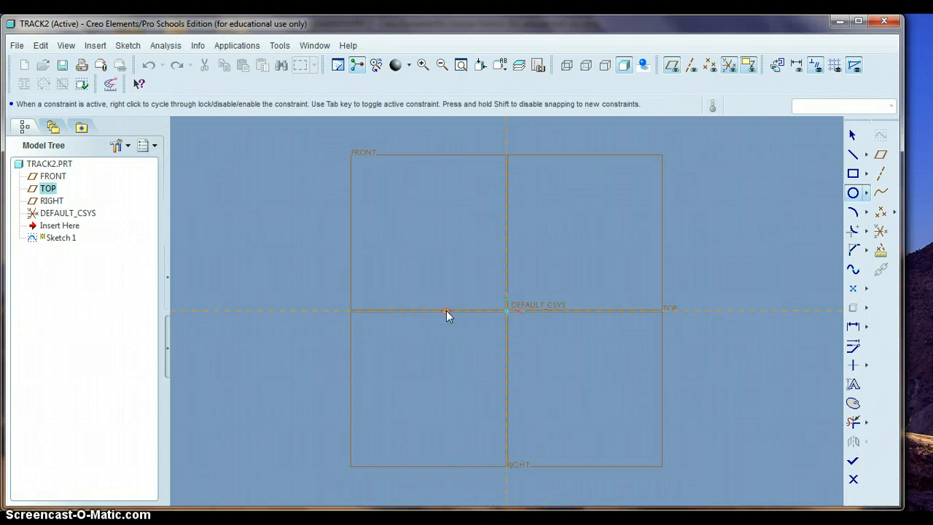
pyautogui.click(445, 312)
pyautogui.click(453, 327)
pyautogui.click(556, 311)
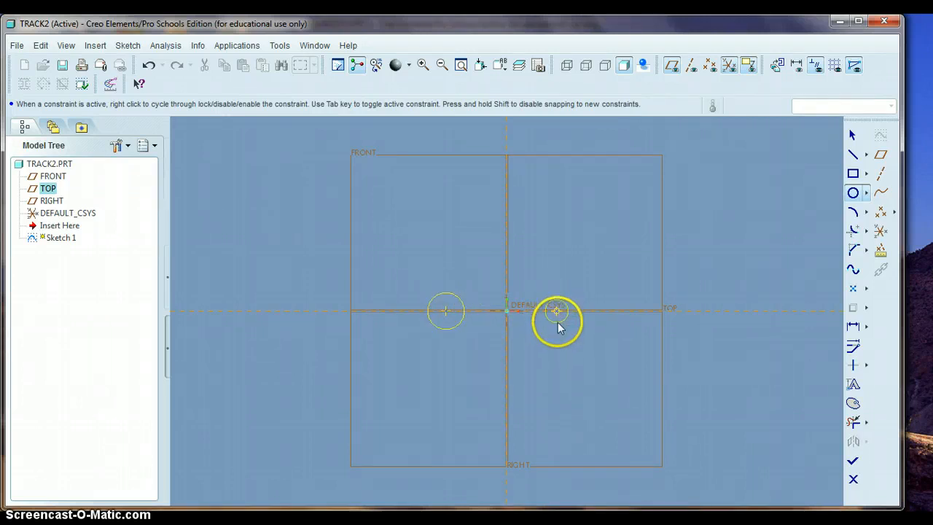
pyautogui.click(557, 331)
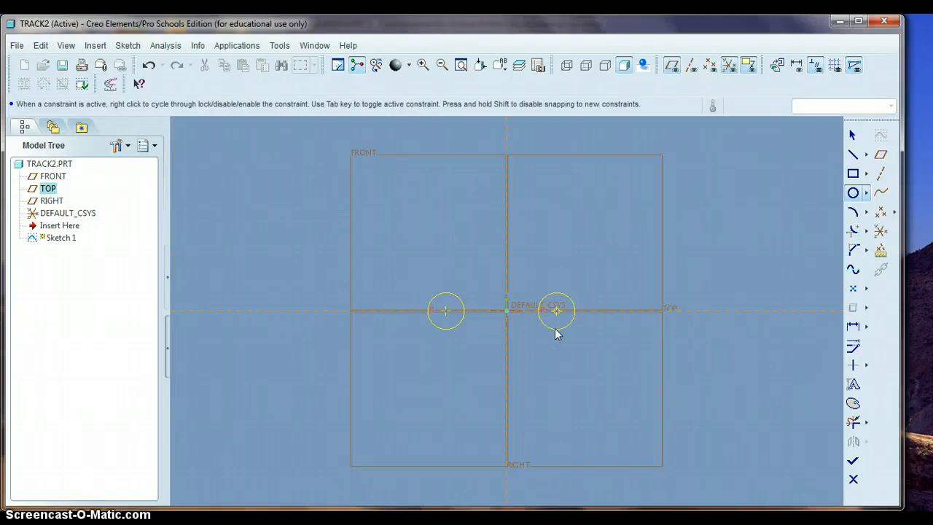
pyautogui.click(556, 331)
pyautogui.click(506, 230)
pyautogui.click(512, 246)
pyautogui.click(853, 137)
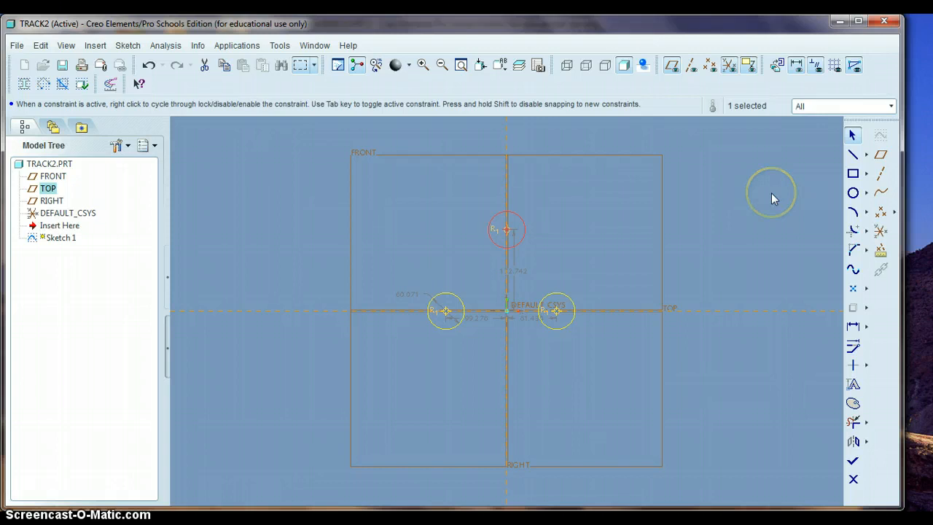
# Step: Set the diameter of the three equal circles to 1.5
pyautogui.scroll(2, 562, 262)
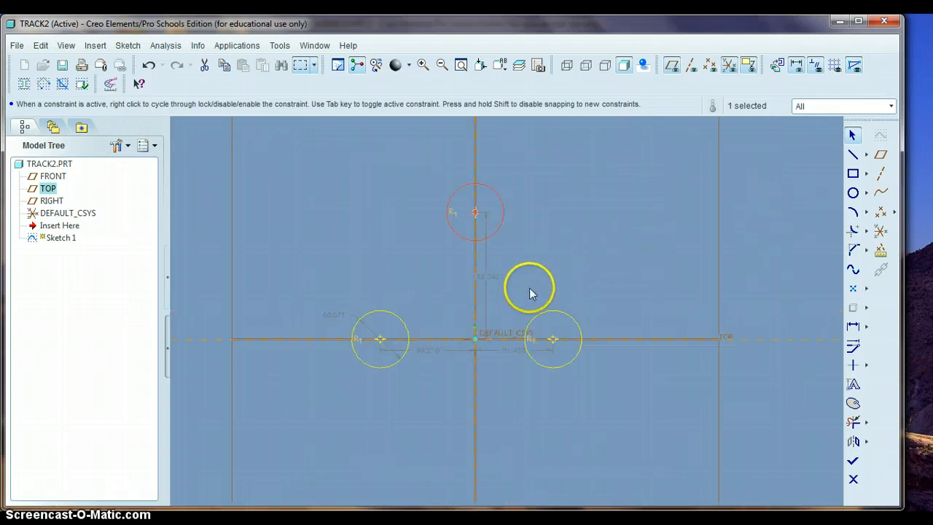
pyautogui.click(490, 277)
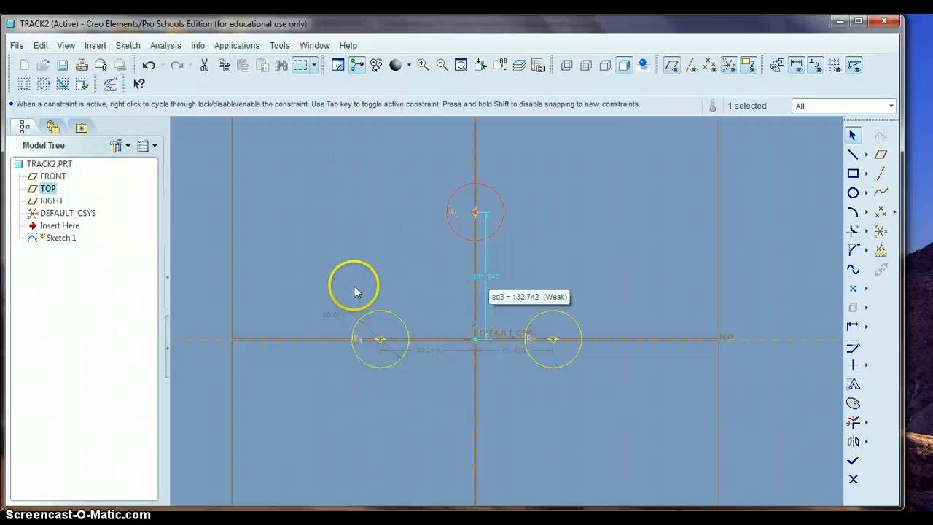
pyautogui.click(336, 319)
pyautogui.click(334, 319)
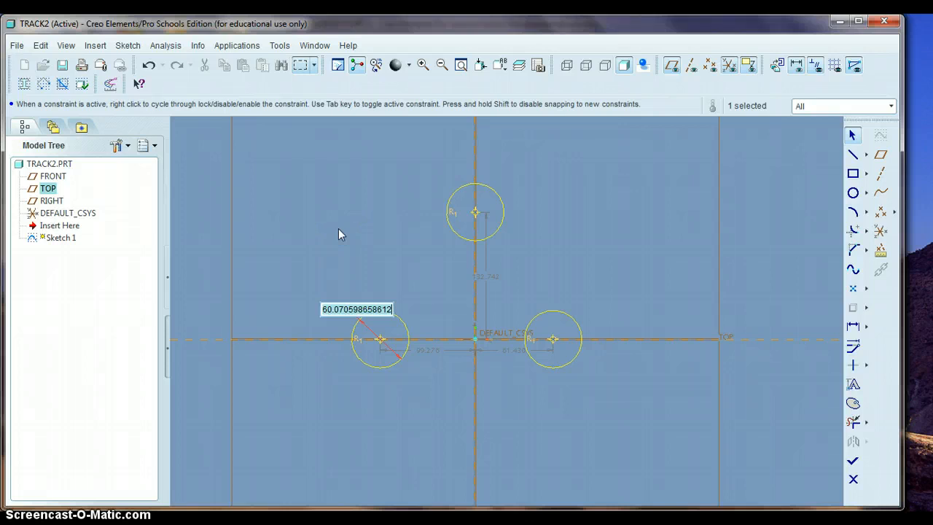
pyautogui.write('1.5')
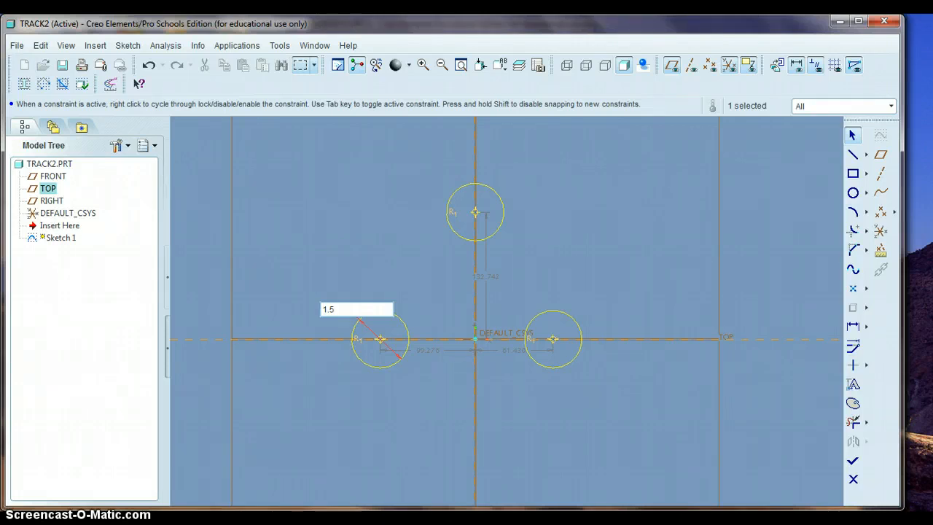
pyautogui.click(327, 229)
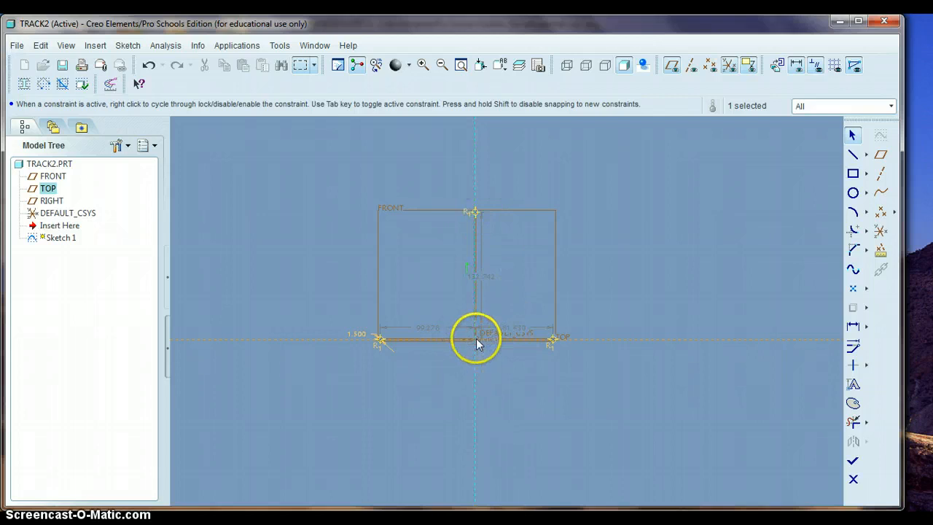
# Step: Set the horizontal distances from the vertical axis to the right and left circle centres to 3.5 each
pyautogui.doubleClick(512, 326)
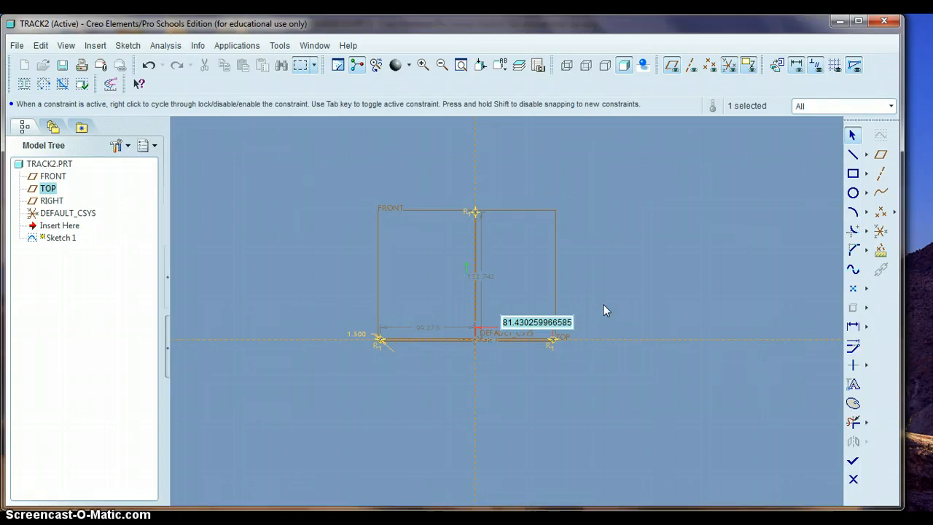
pyautogui.write('3.5')
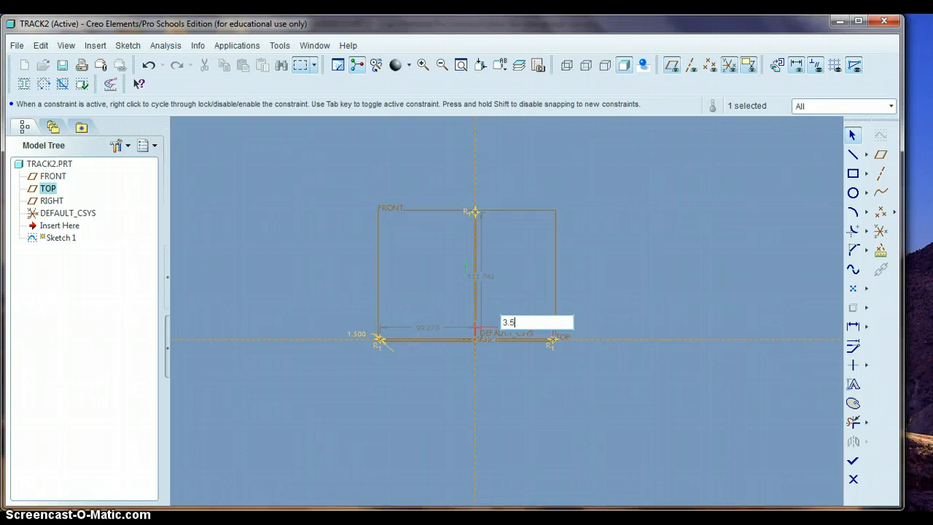
pyautogui.press('Return')
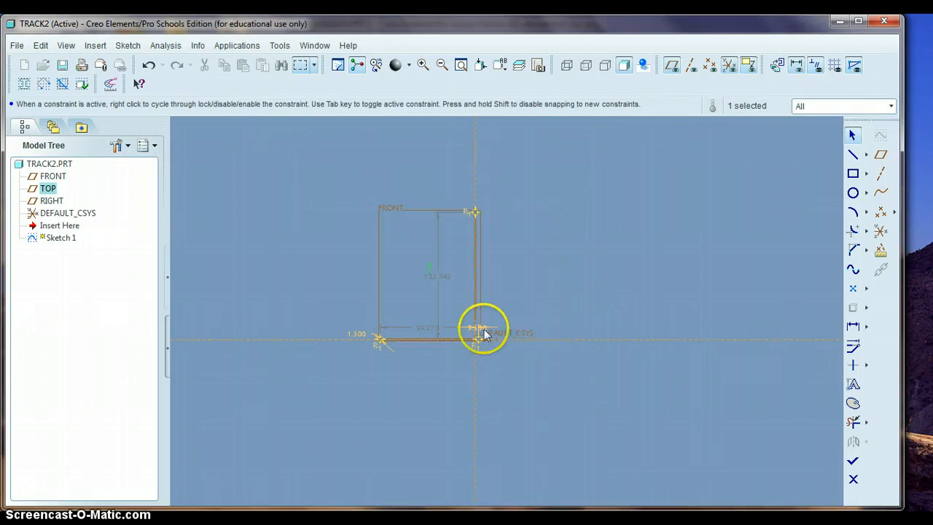
pyautogui.doubleClick(426, 327)
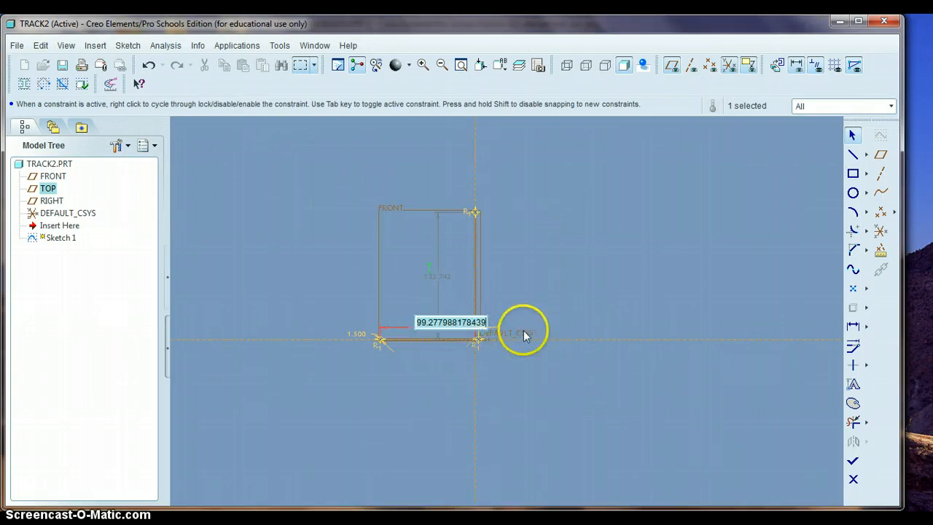
pyautogui.write('1.5')
pyautogui.press('Return')
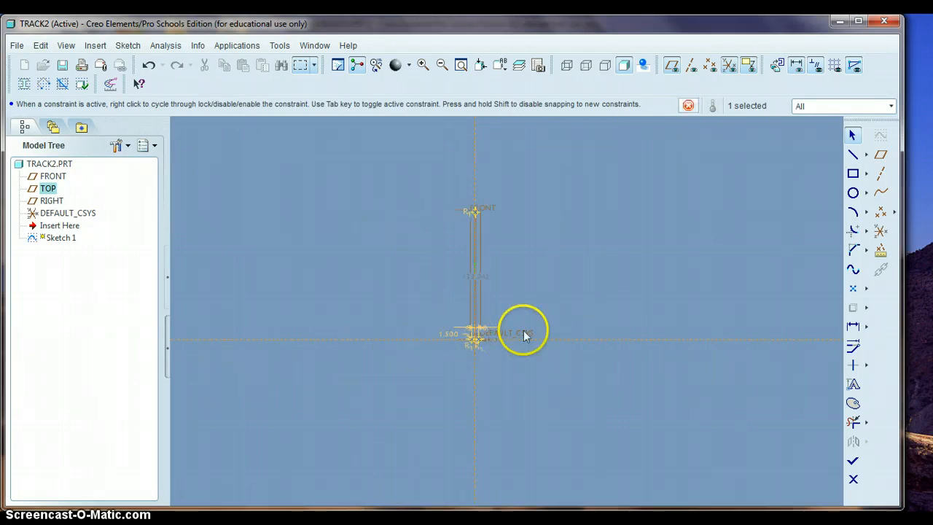
# Step: Set the upper circle's centre height above the horizontal axis to 2 and finish the sketch
pyautogui.scroll(-5, 515, 325)
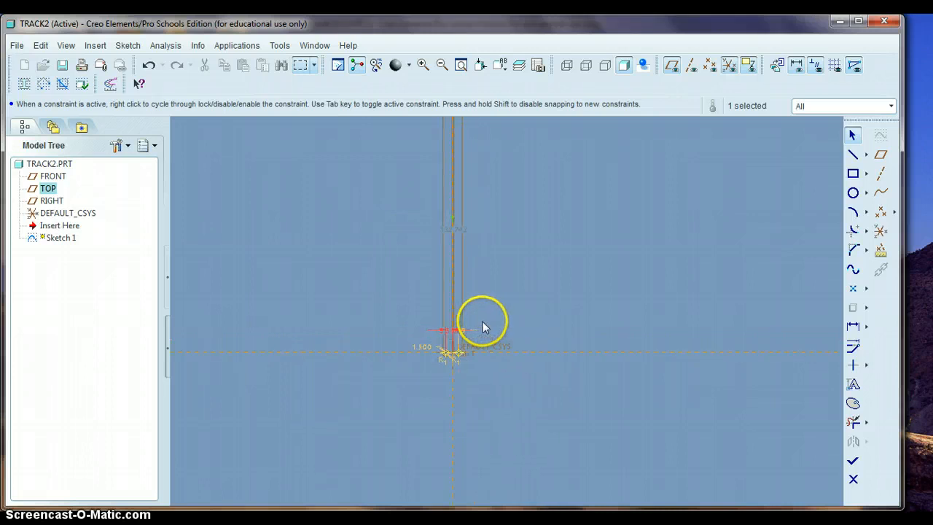
pyautogui.scroll(-1, 473, 330)
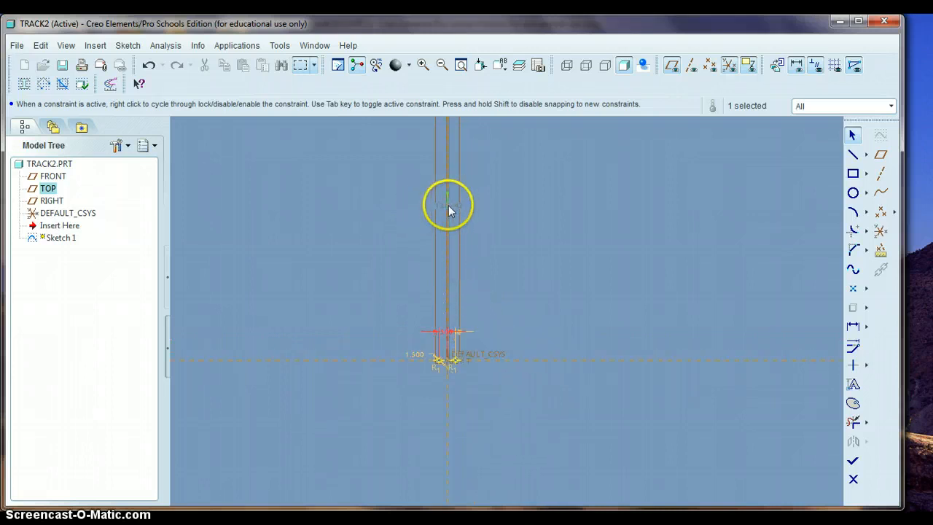
pyautogui.doubleClick(448, 205)
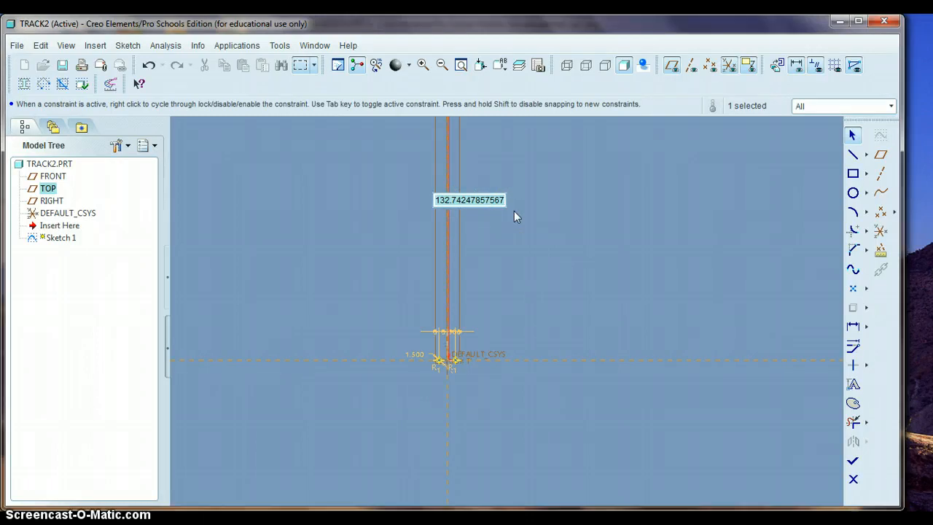
pyautogui.write('2')
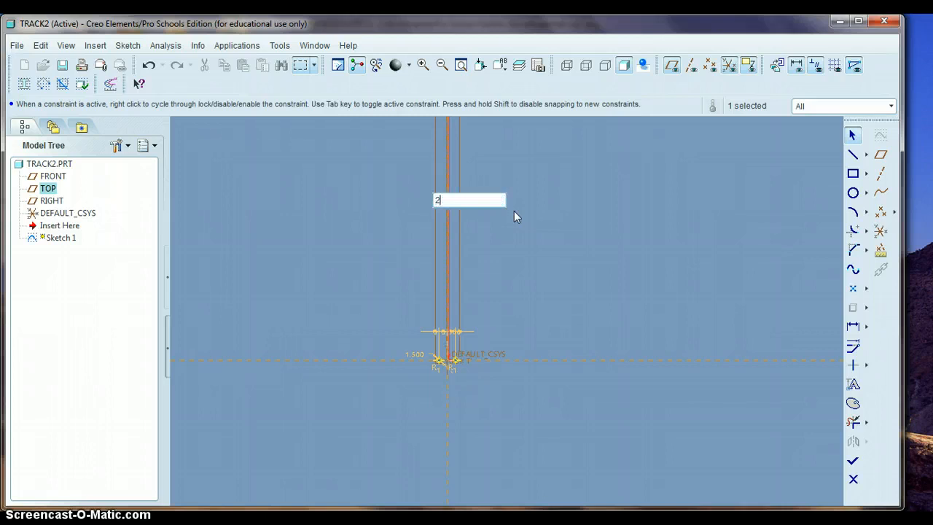
pyautogui.press('Return')
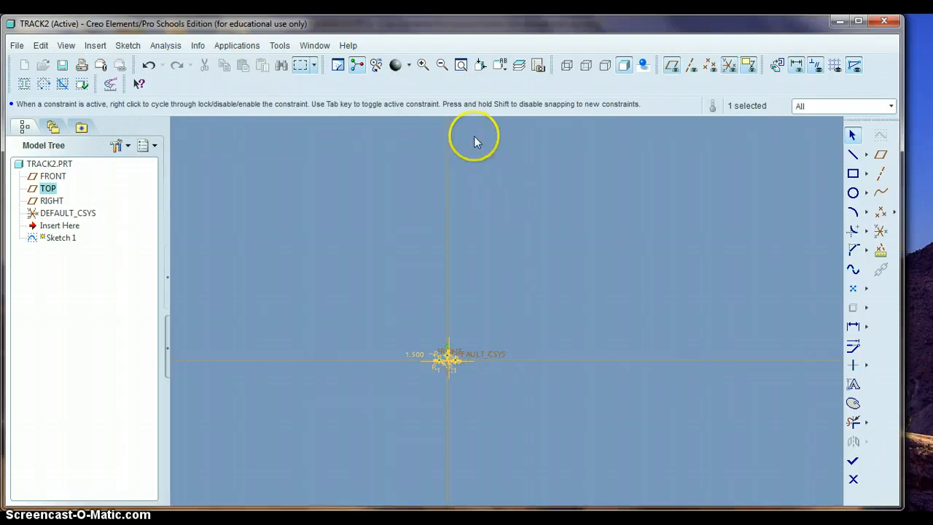
pyautogui.click(461, 65)
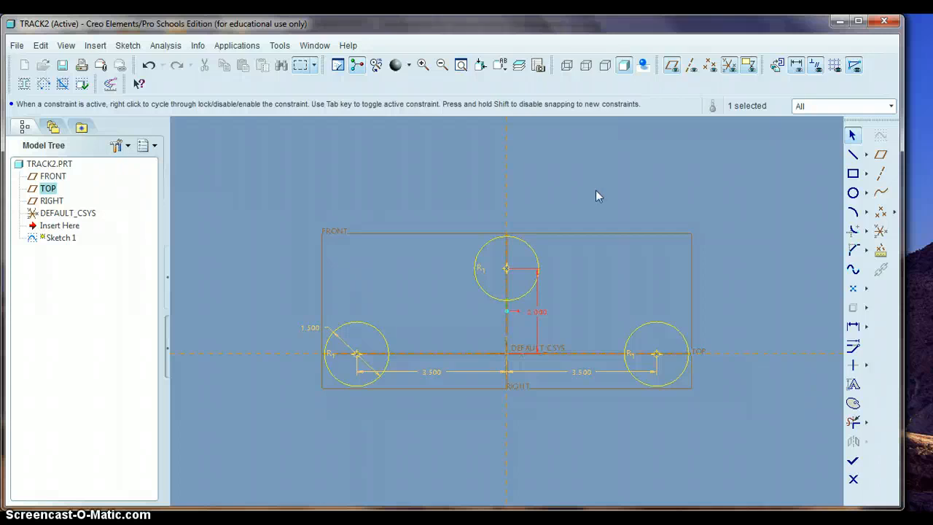
pyautogui.click(855, 468)
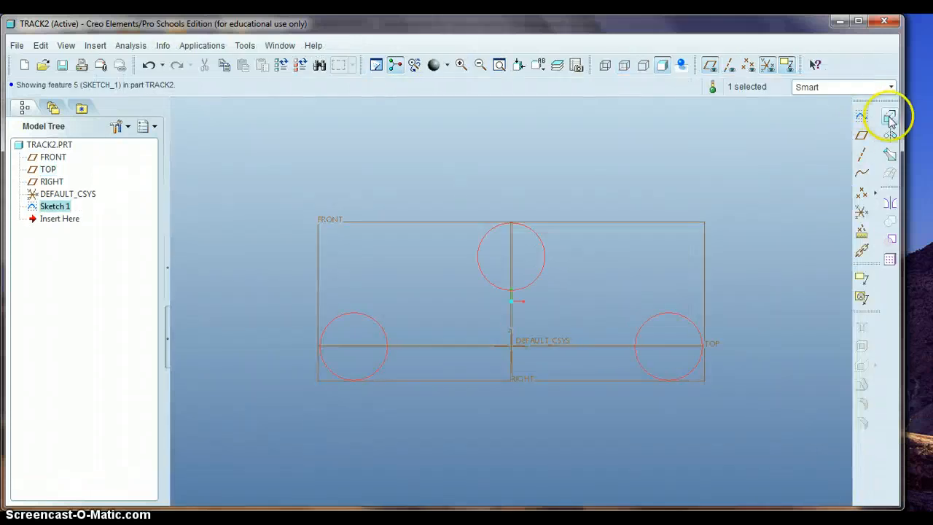
# Step: Extrude the three-circle sketch to a depth of 1.5
pyautogui.moveTo(789, 242); pyautogui.dragTo(768, 248, button='middle')
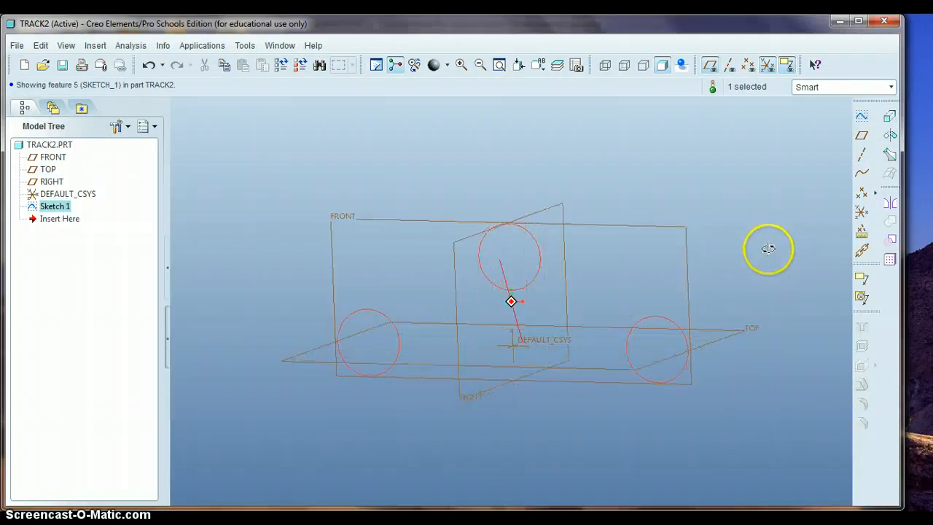
pyautogui.click(889, 121)
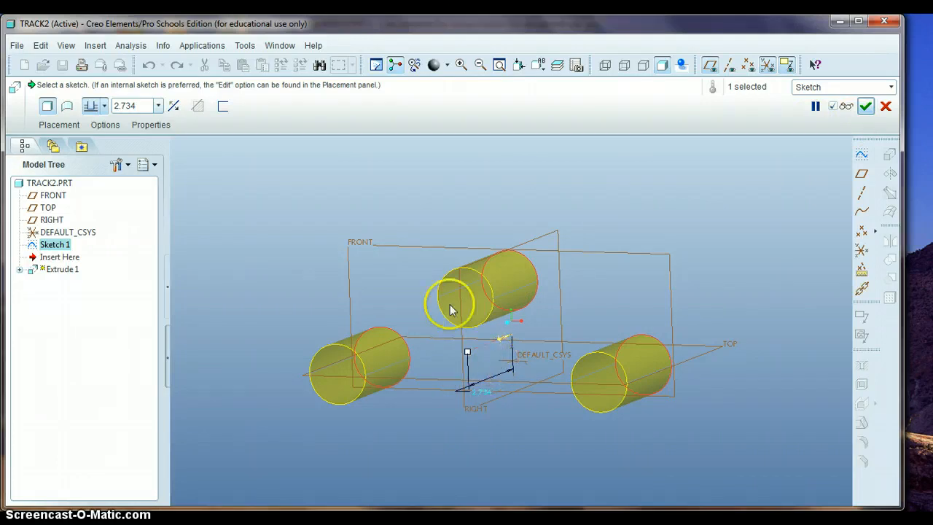
pyautogui.doubleClick(482, 392)
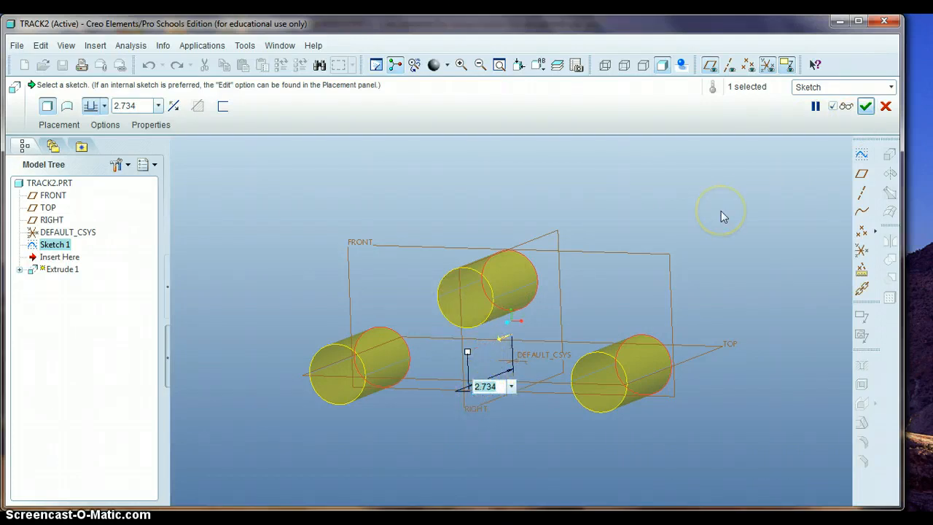
pyautogui.write('1.5')
pyautogui.press('Return')
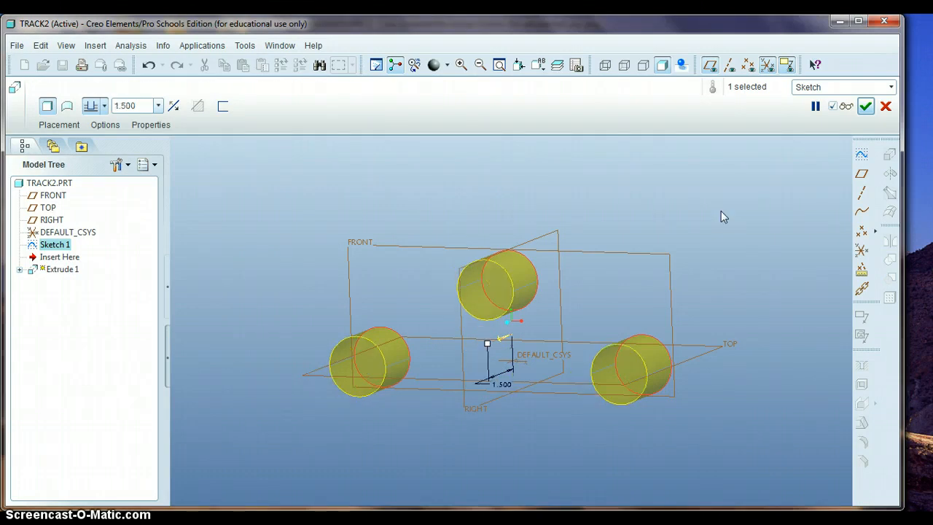
pyautogui.click(863, 109)
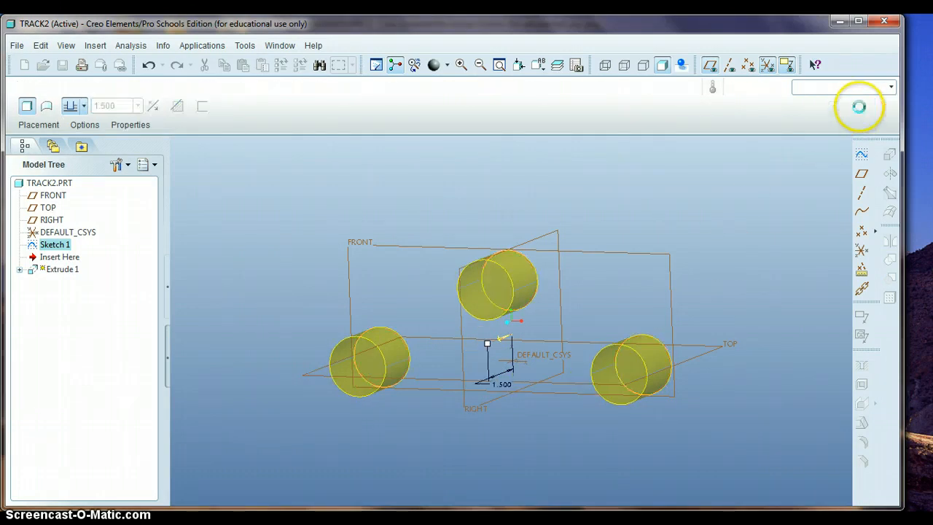
# Step: Start a new sketch on the front end face of the upper cylinder, with the TOP plane as the top reference
pyautogui.moveTo(740, 260)
pyautogui.mouseDown(button='middle')
pyautogui.moveTo(750, 250)
pyautogui.moveTo(715, 254)
pyautogui.moveTo(725, 255)
pyautogui.mouseUp(button='middle')
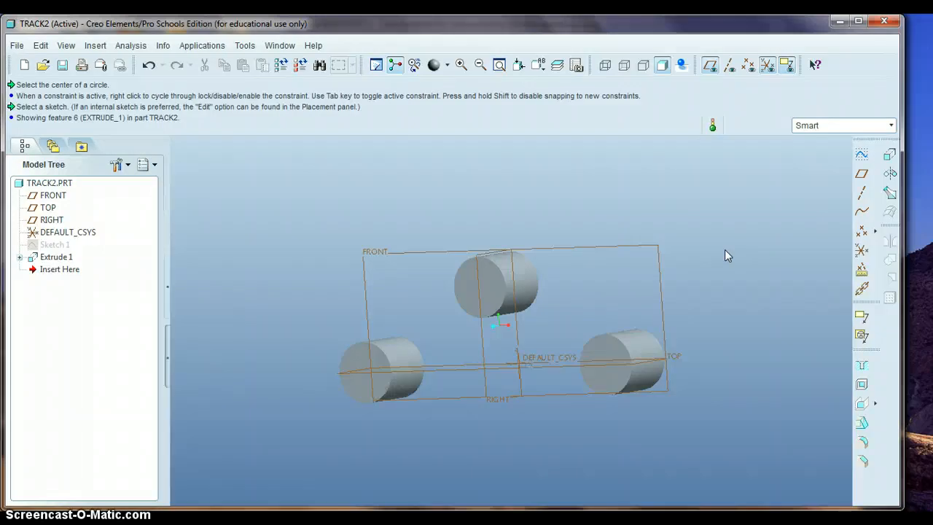
pyautogui.moveTo(724, 250); pyautogui.dragTo(748, 254, button='middle')
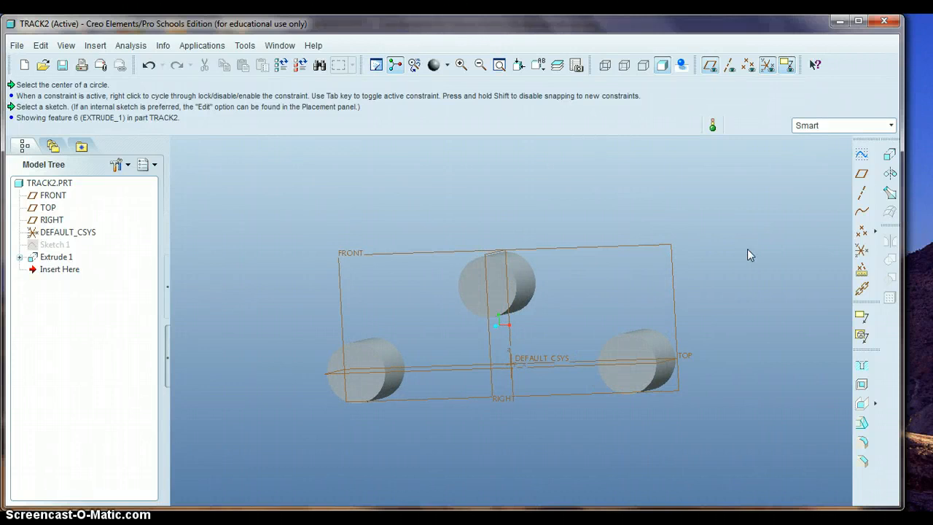
pyautogui.click(470, 286)
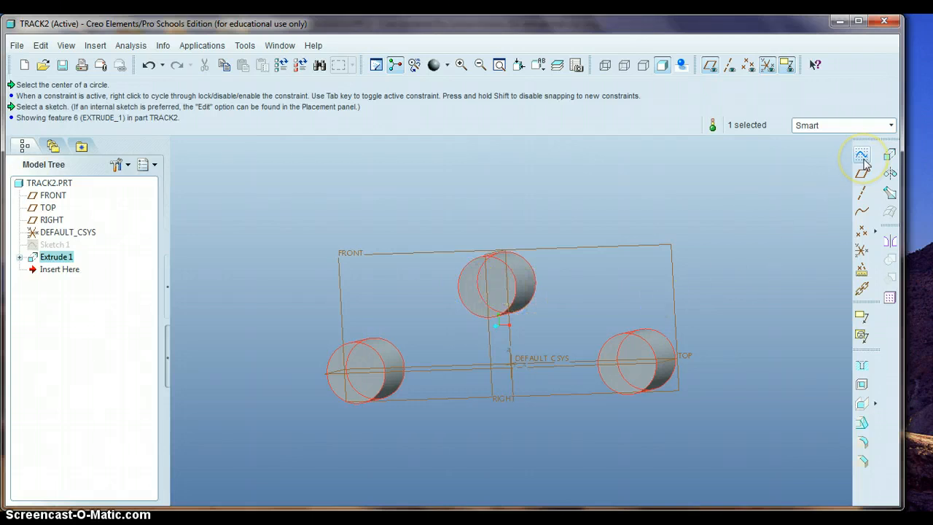
pyautogui.click(863, 159)
pyautogui.click(471, 285)
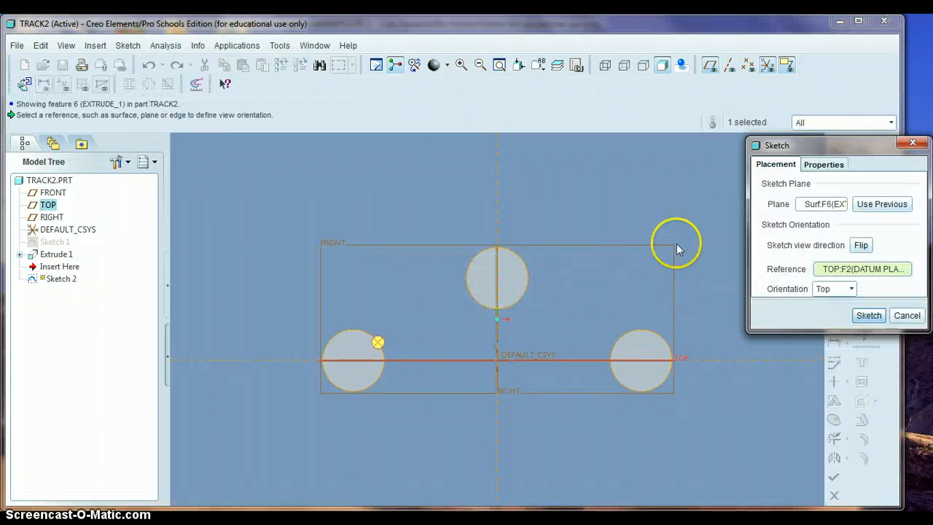
pyautogui.click(868, 316)
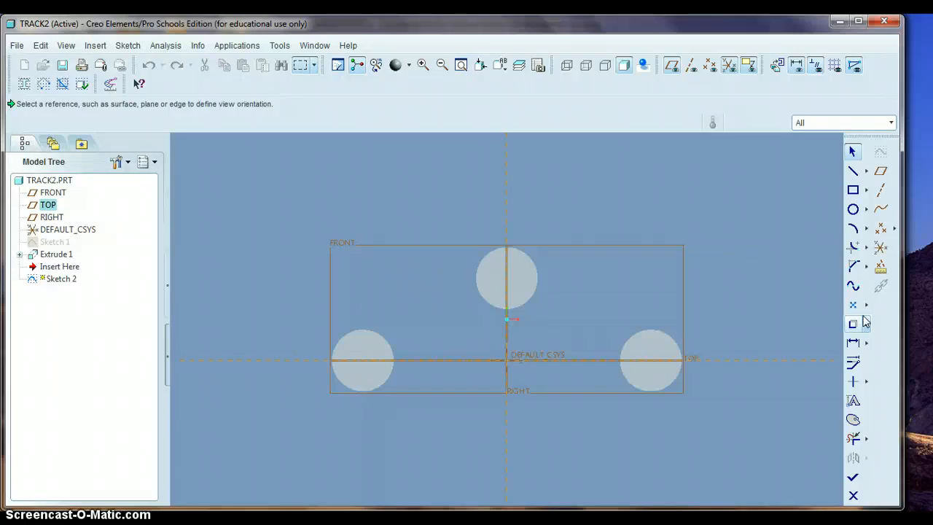
# Step: Add the outer surfaces of the left, upper and right cylinders as sketch references
pyautogui.click(124, 47)
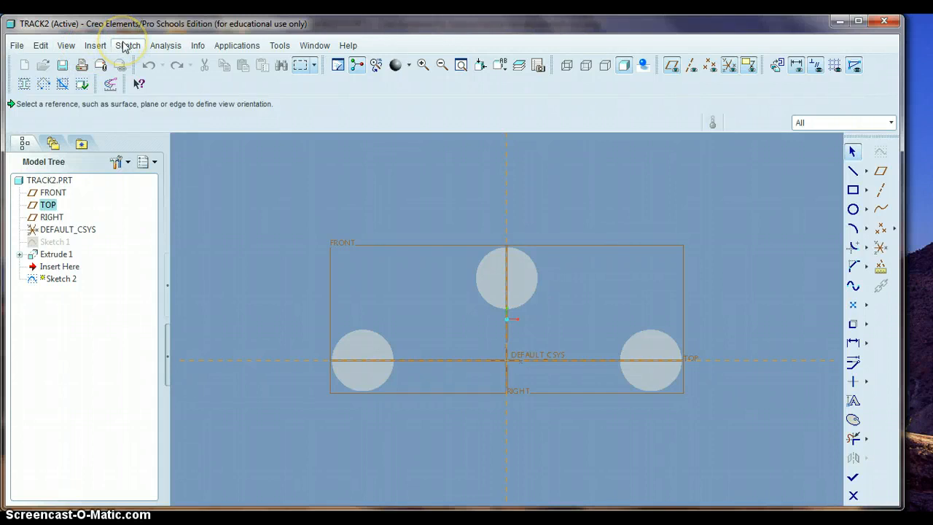
pyautogui.click(127, 47)
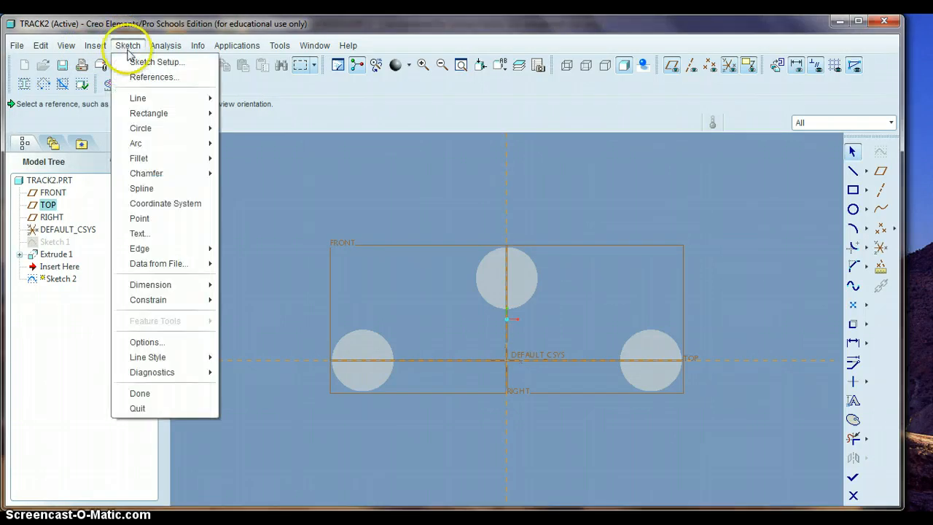
pyautogui.click(154, 77)
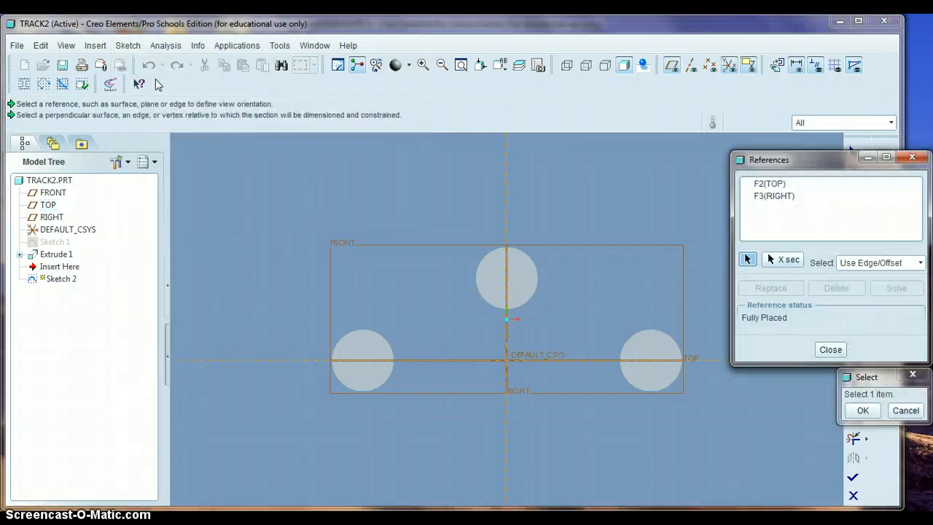
pyautogui.click(747, 258)
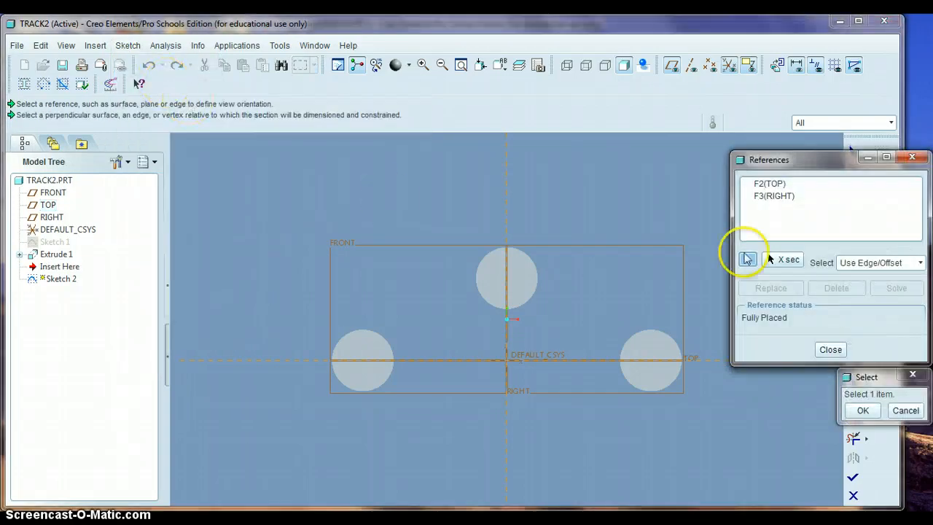
pyautogui.click(350, 339)
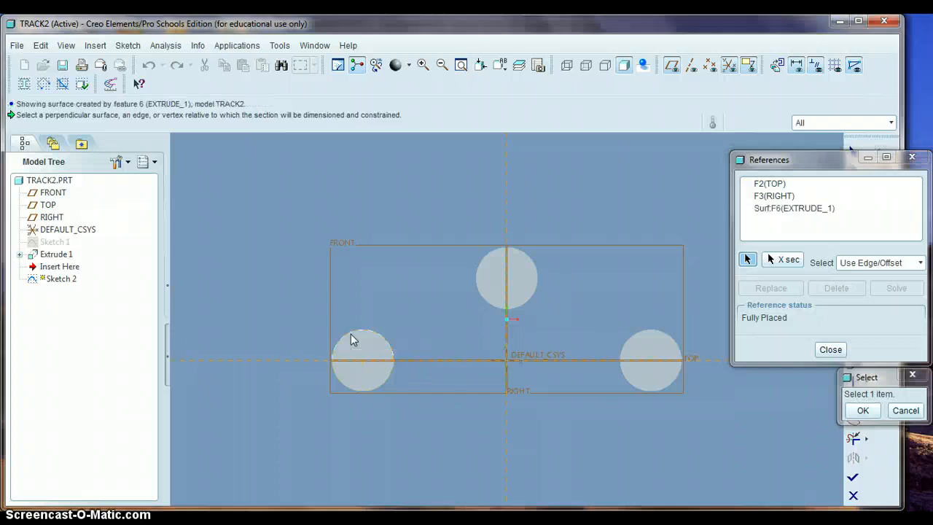
pyautogui.click(487, 254)
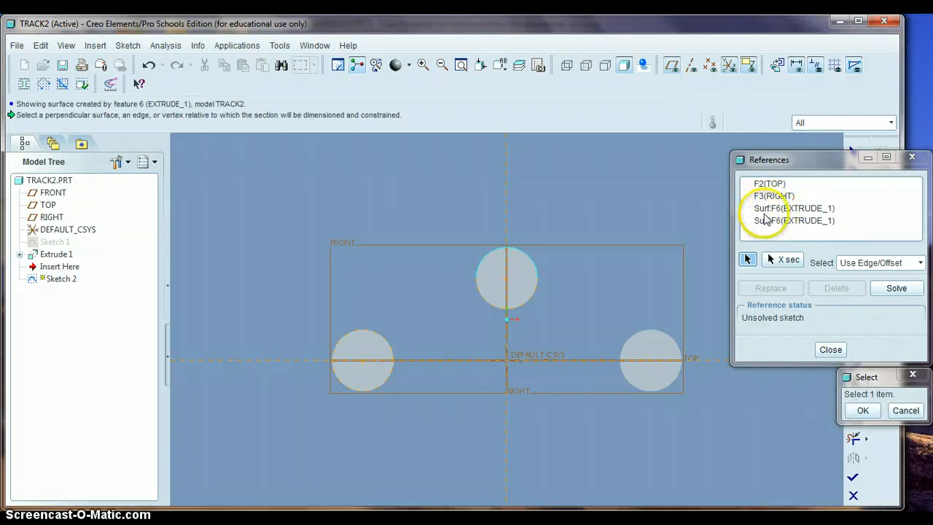
pyautogui.click(644, 338)
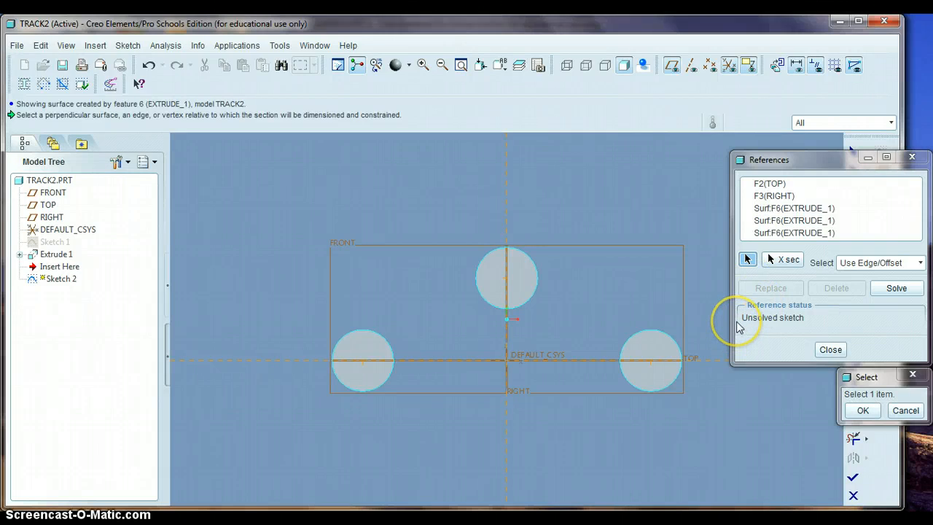
pyautogui.click(830, 349)
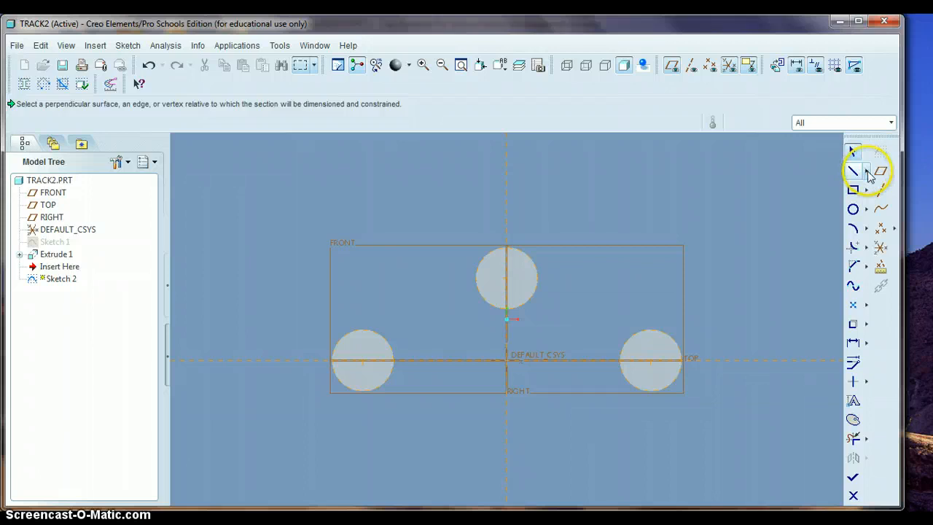
pyautogui.click(867, 172)
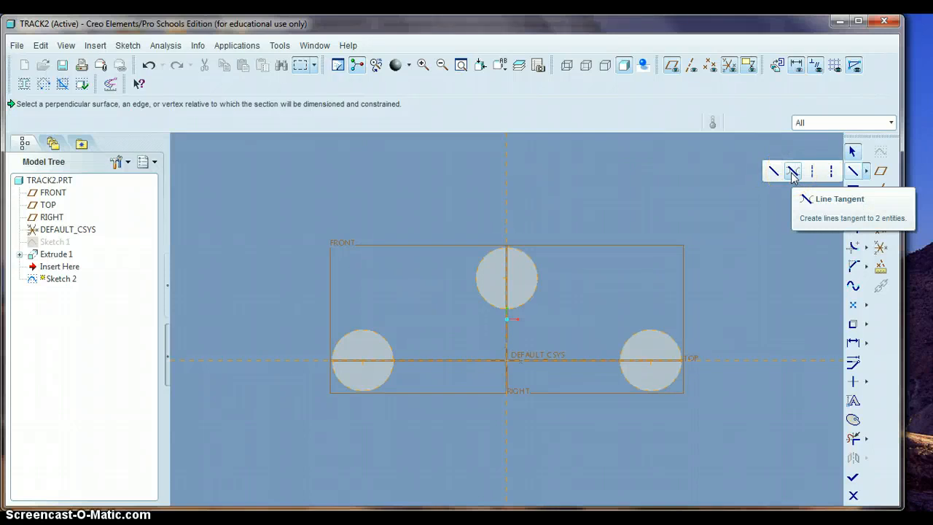
pyautogui.click(793, 173)
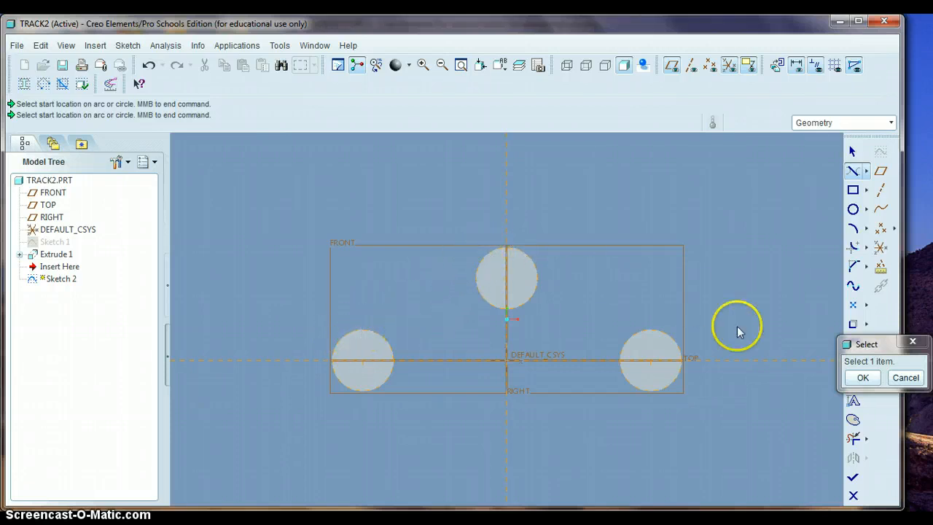
pyautogui.click(905, 377)
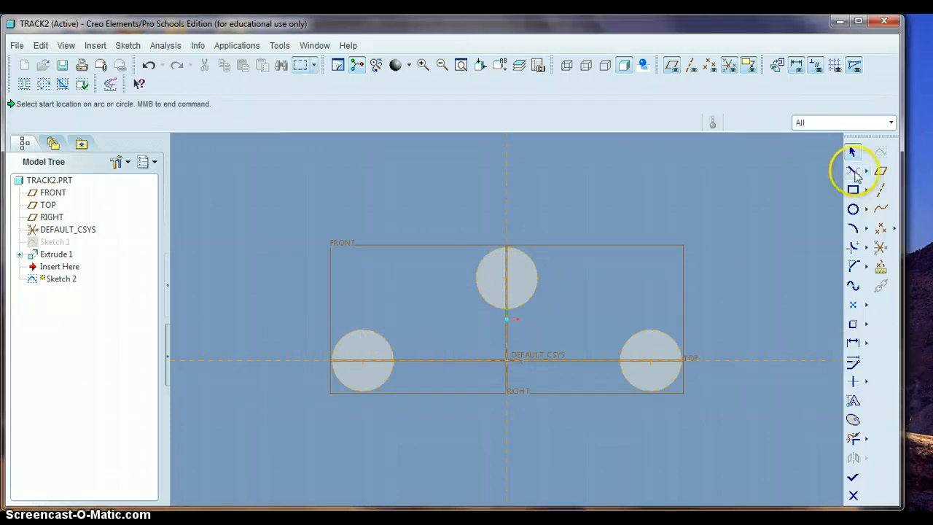
pyautogui.click(854, 171)
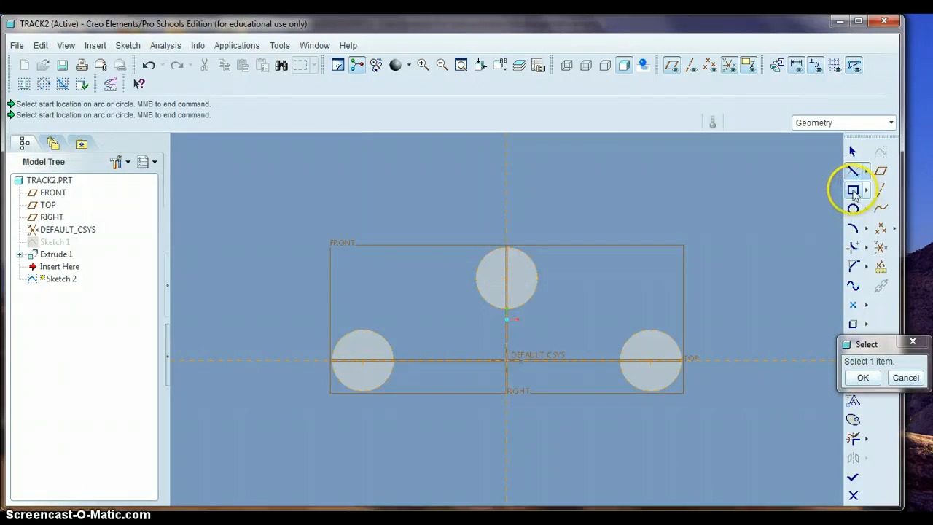
pyautogui.click(858, 173)
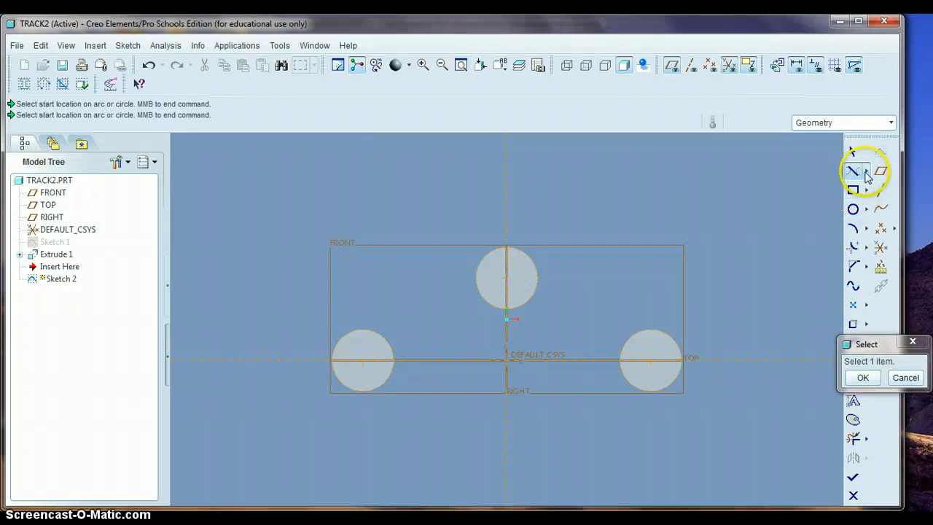
# Step: Try to connect the upper circle to the left and right circles with two slanted lines along their outer upper edges
pyautogui.click(867, 173)
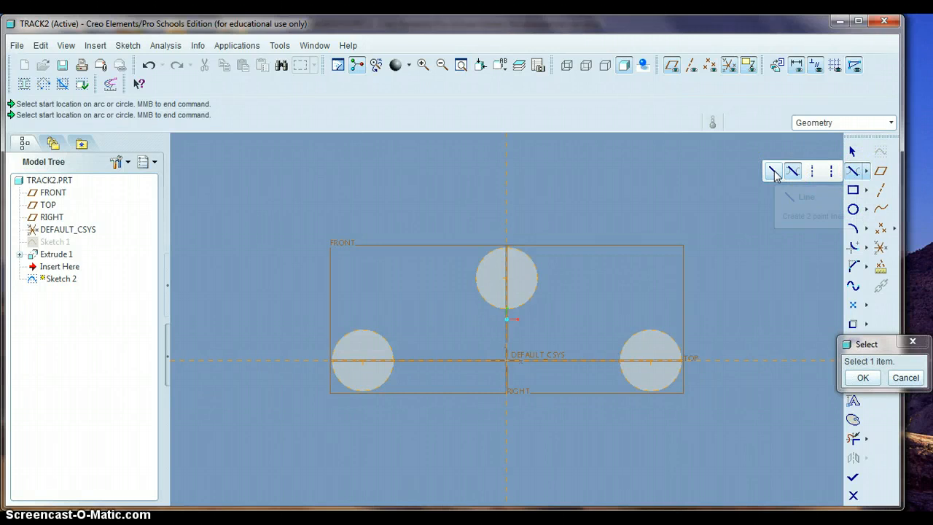
pyautogui.click(774, 175)
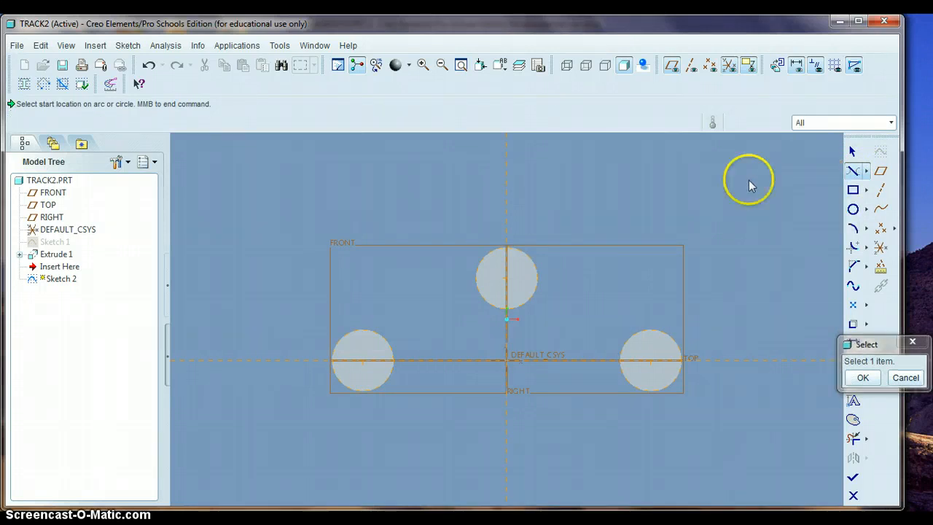
pyautogui.click(338, 346)
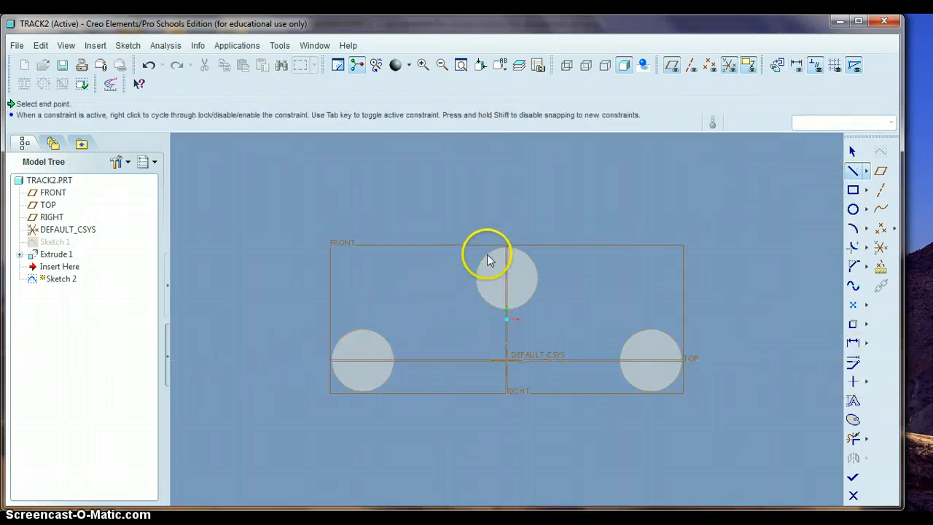
pyautogui.click(524, 255)
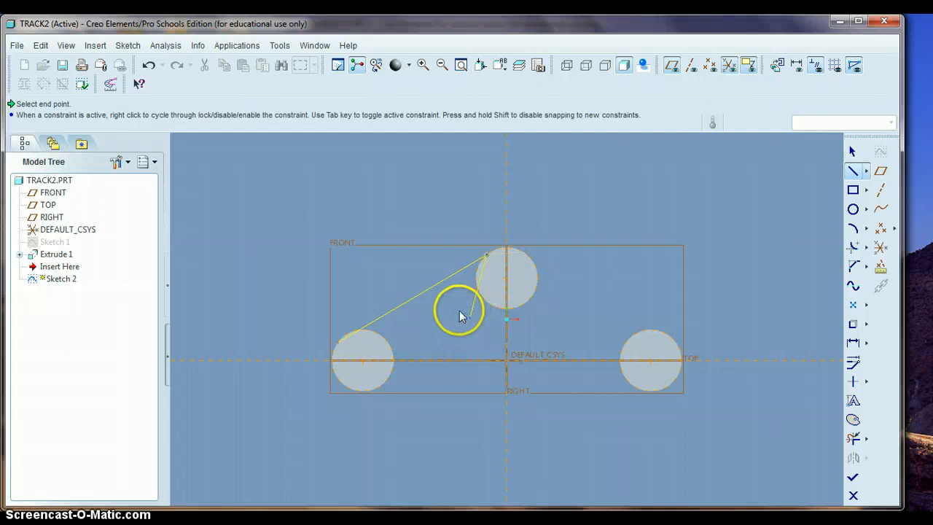
pyautogui.middleClick(454, 312)
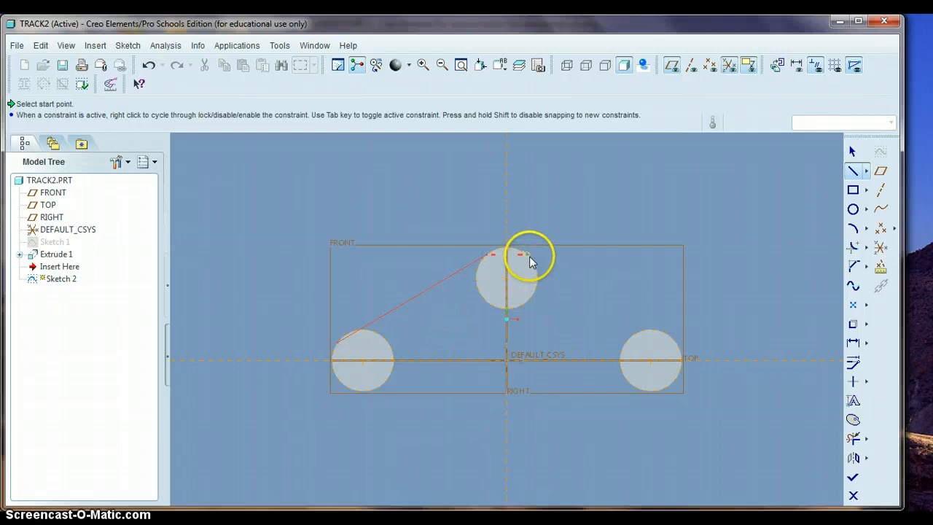
pyautogui.click(529, 255)
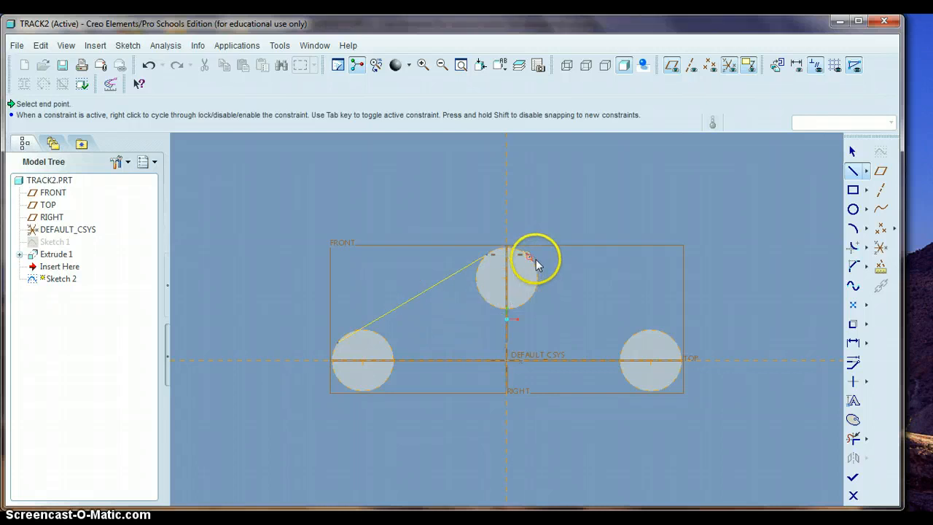
pyautogui.click(671, 342)
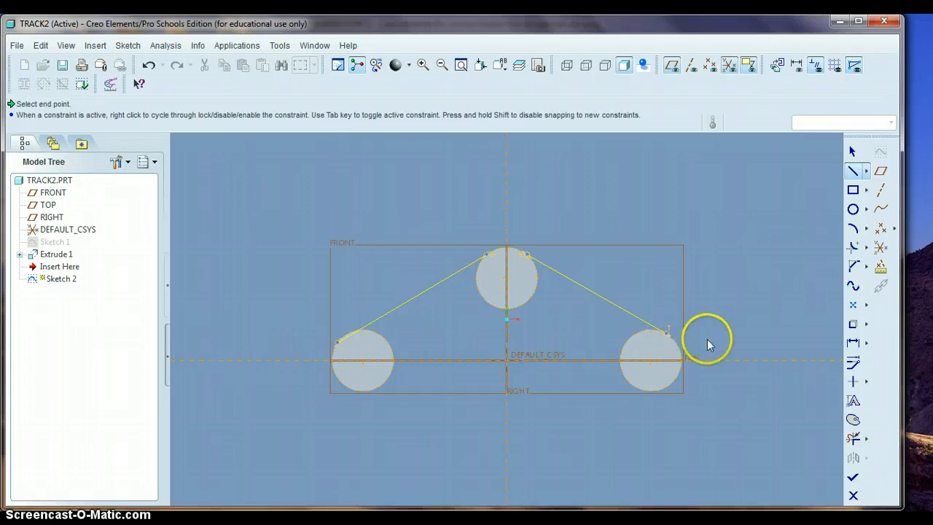
pyautogui.middleClick(690, 391)
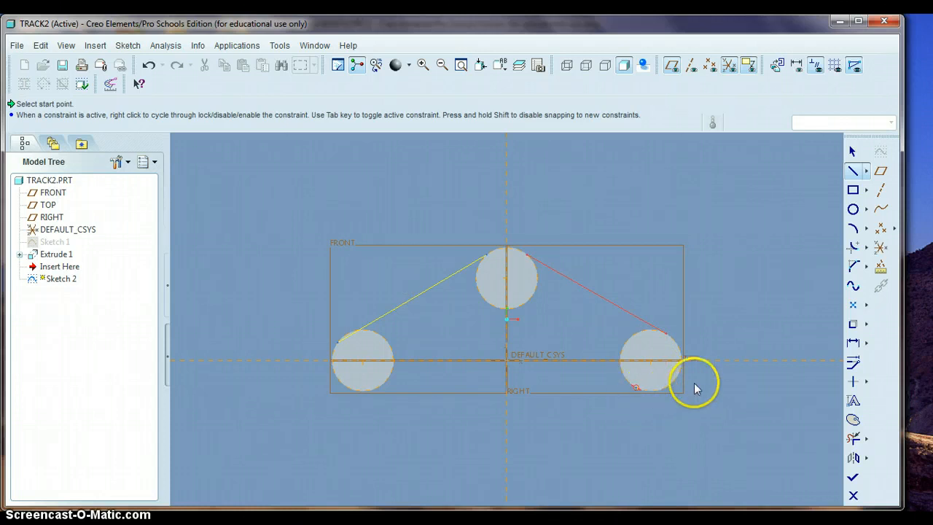
# Step: Leave the tangent line command and undo both slanted lines
pyautogui.click(866, 170)
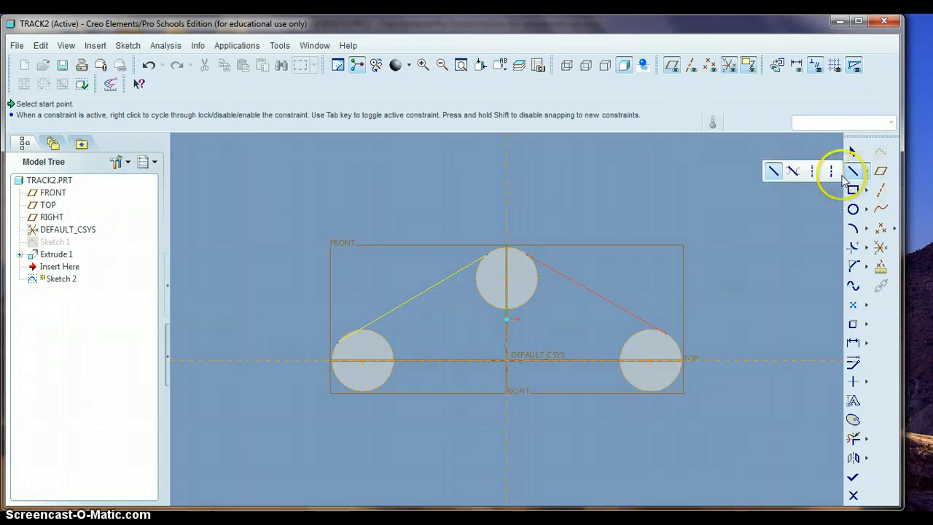
pyautogui.click(795, 179)
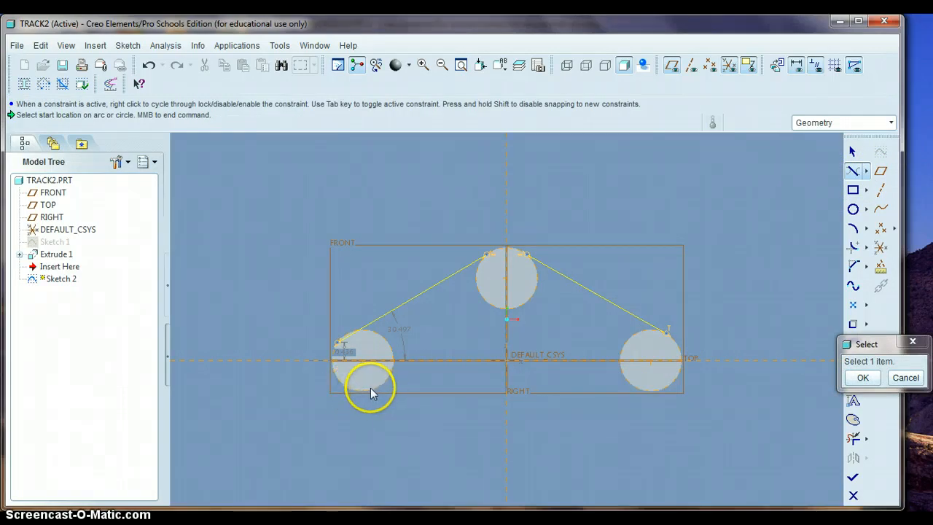
pyautogui.click(906, 377)
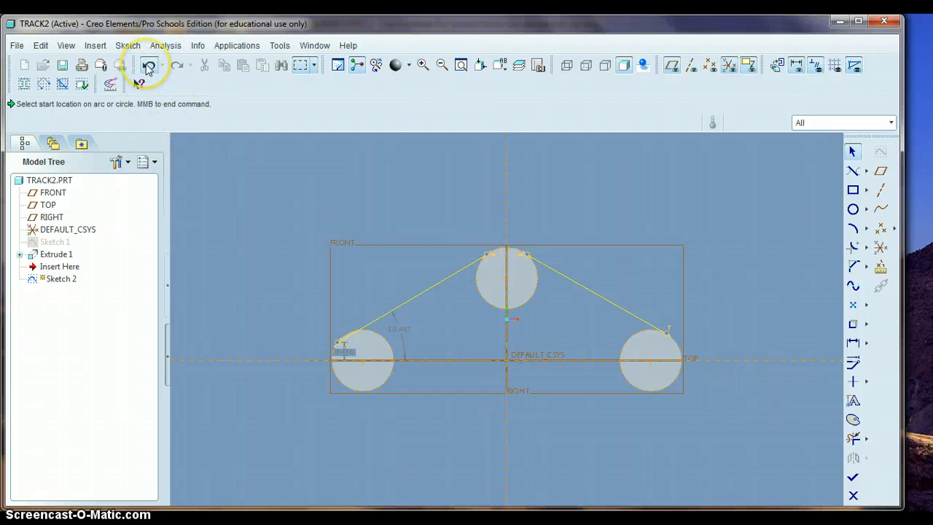
pyautogui.click(148, 66)
pyautogui.click(148, 65)
# Step: Draw a two-point line from the upper-left edge of the left circle to the upper-left edge of the upper circle
pyautogui.click(866, 171)
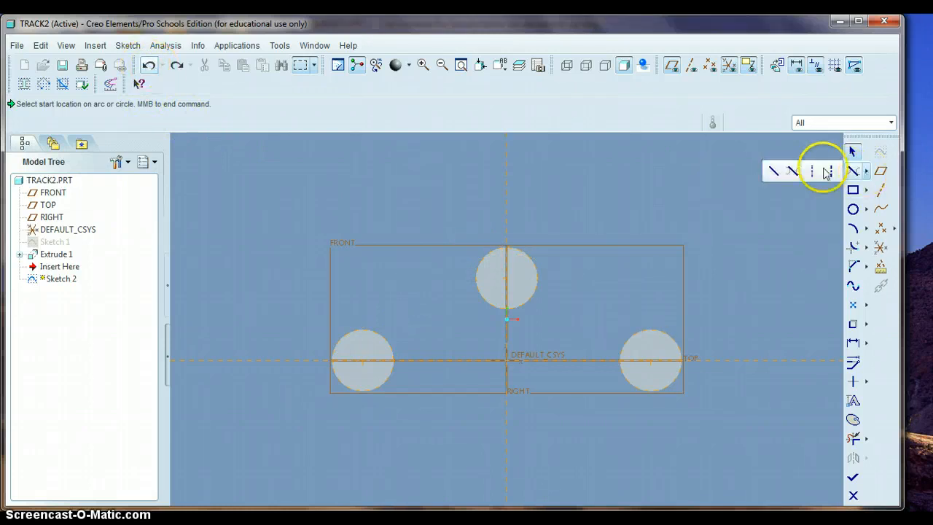
pyautogui.click(777, 171)
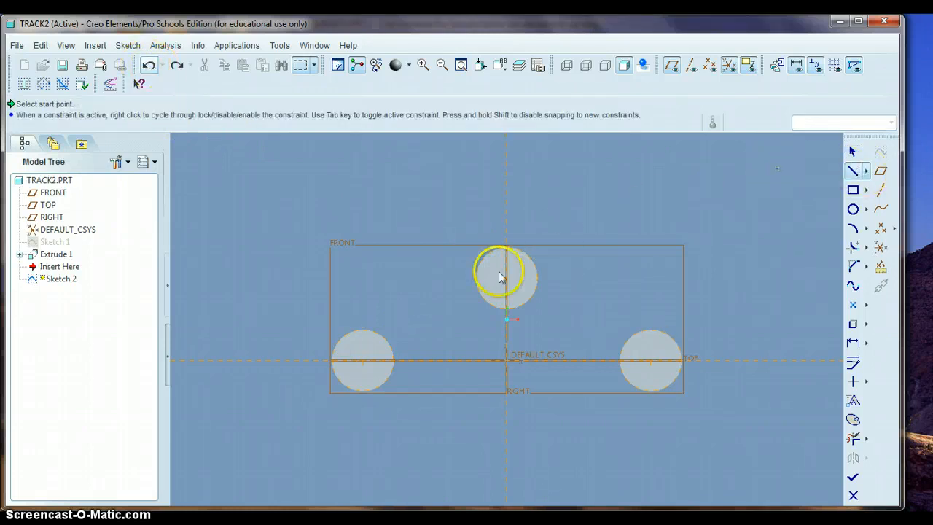
pyautogui.click(343, 338)
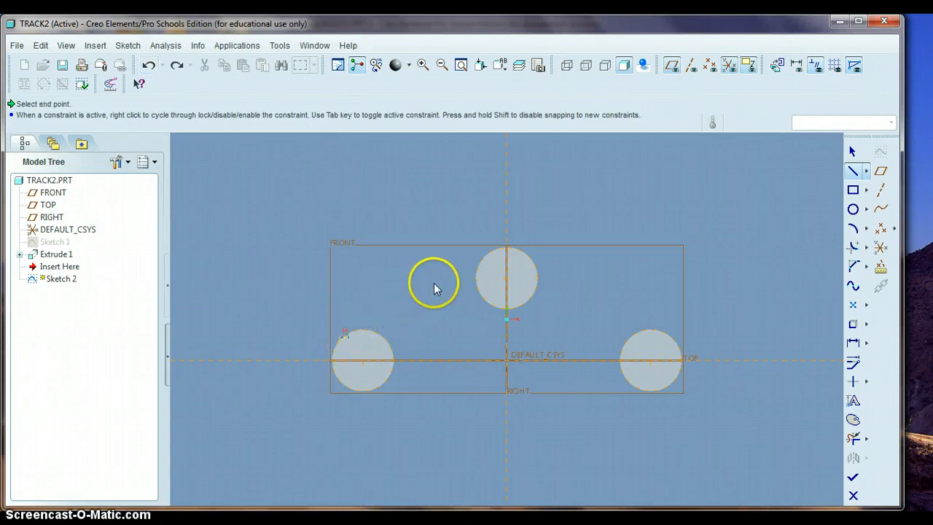
pyautogui.click(493, 253)
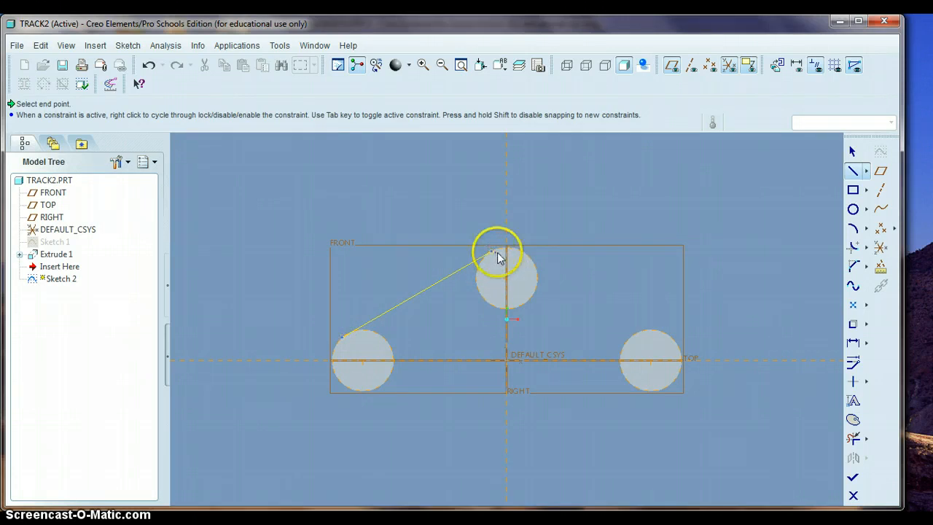
pyautogui.click(532, 256)
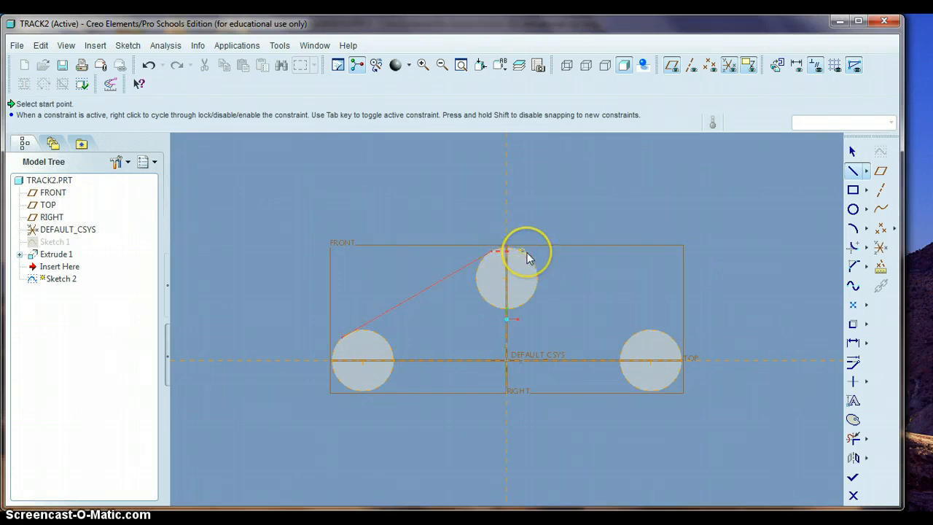
# Step: Draw a line from the upper circle to the right circle's upper edge and a horizontal line joining the bottoms of the lower circles
pyautogui.click(528, 255)
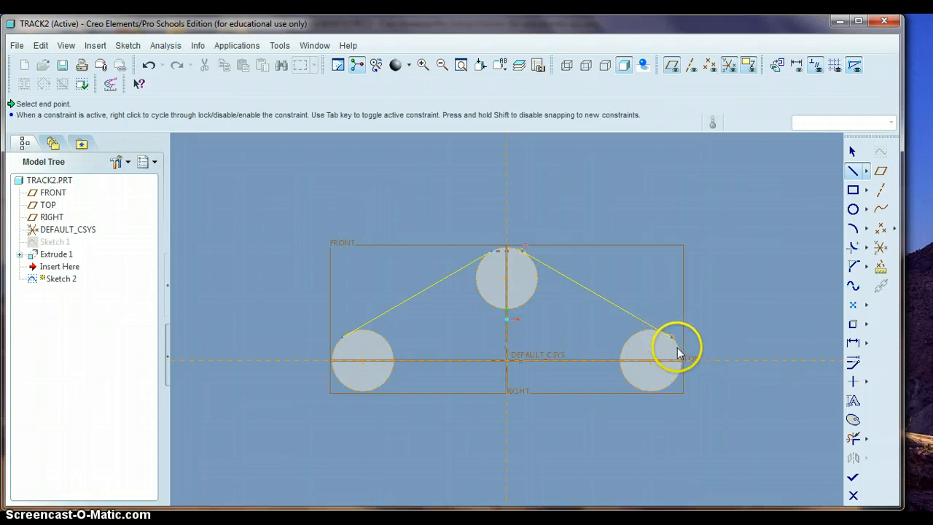
pyautogui.click(691, 349)
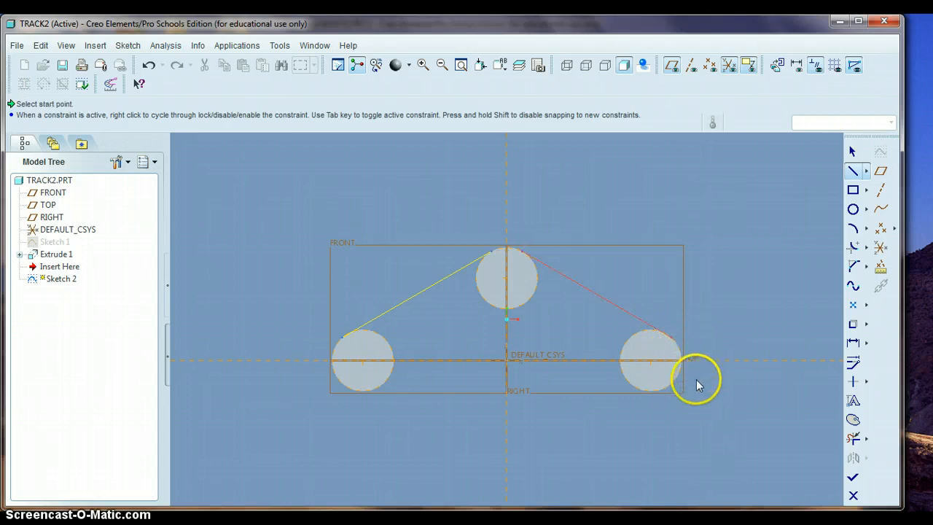
pyautogui.click(652, 394)
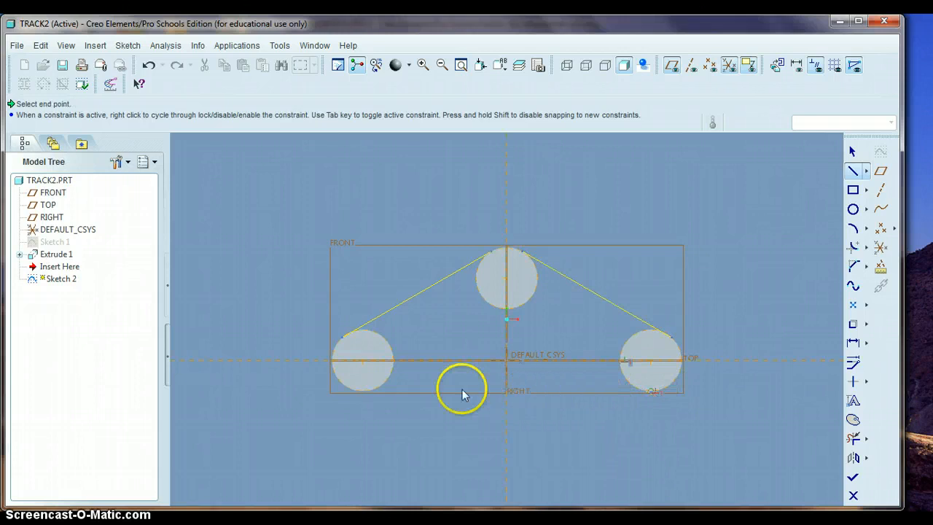
pyautogui.click(366, 395)
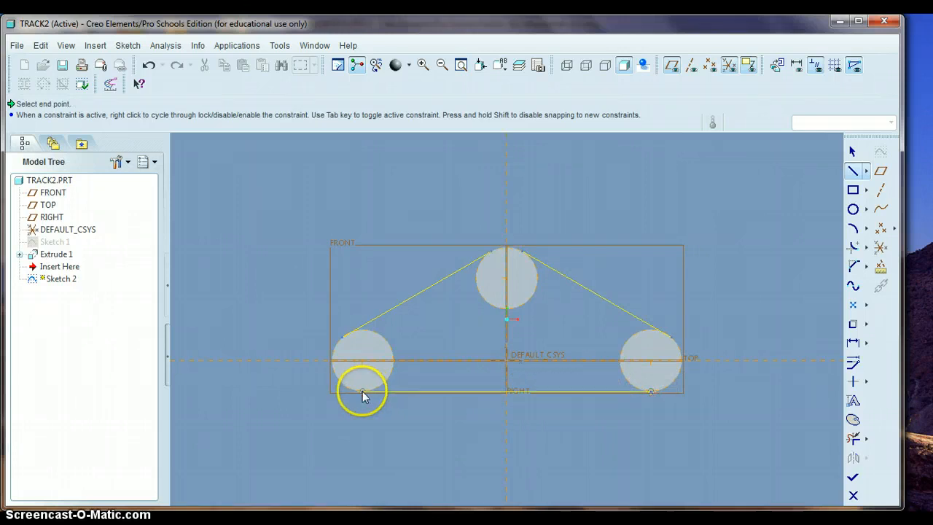
pyautogui.middleClick(391, 407)
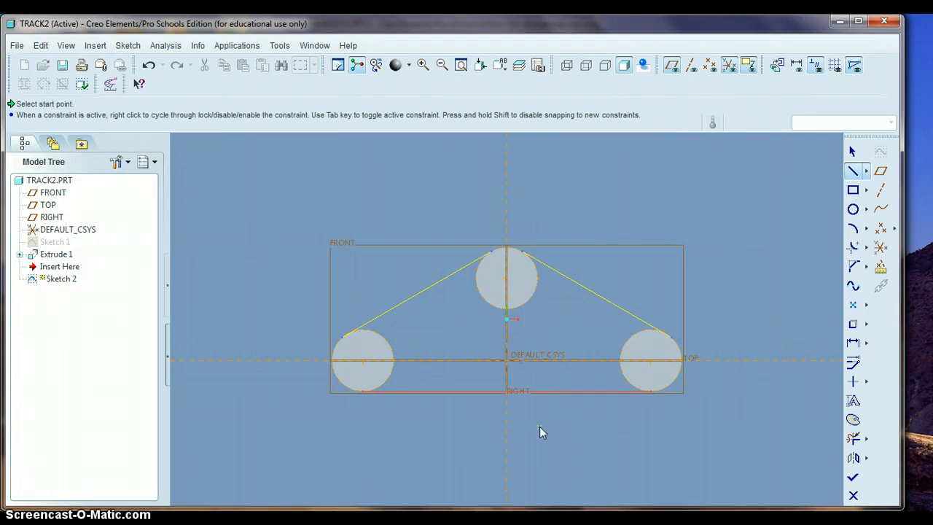
# Step: Undo the bottom horizontal line and the slanted line between the upper and right circles
pyautogui.click(150, 66)
pyautogui.click(149, 66)
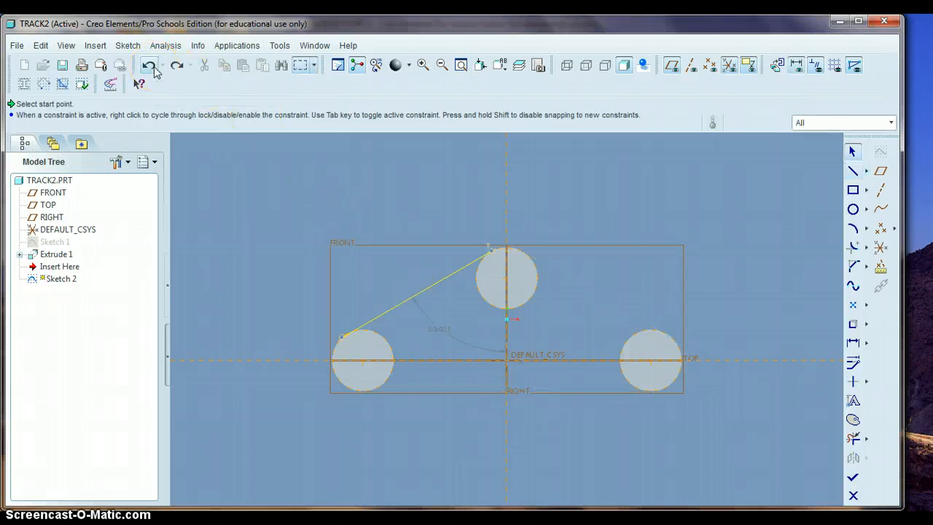
# Step: Undo the remaining slanted line and sketch a circle over the edge of each of the three cylinder faces, concentric and equal in size
pyautogui.click(149, 65)
pyautogui.click(150, 66)
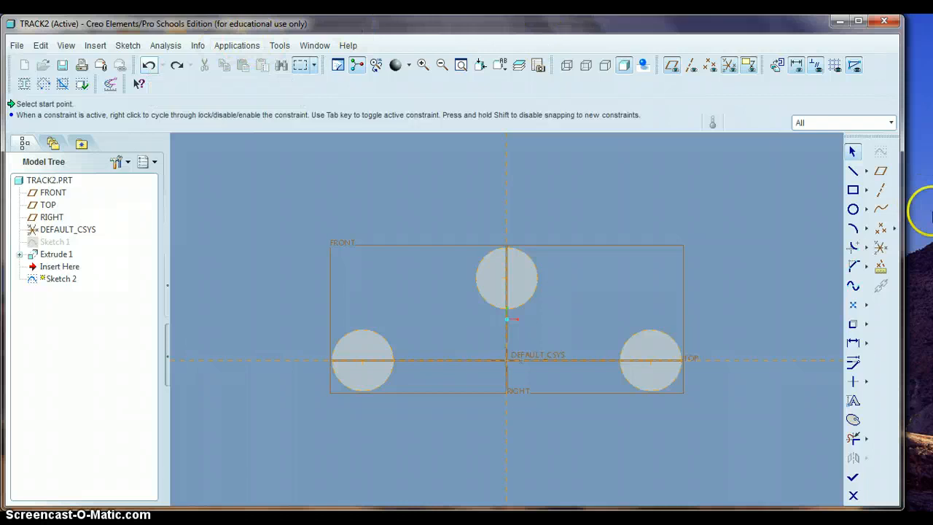
pyautogui.click(854, 210)
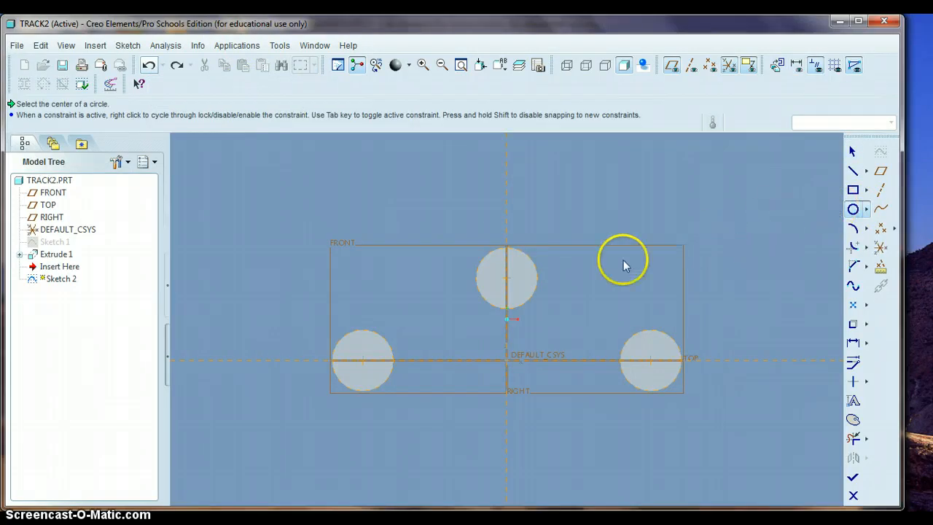
pyautogui.click(508, 281)
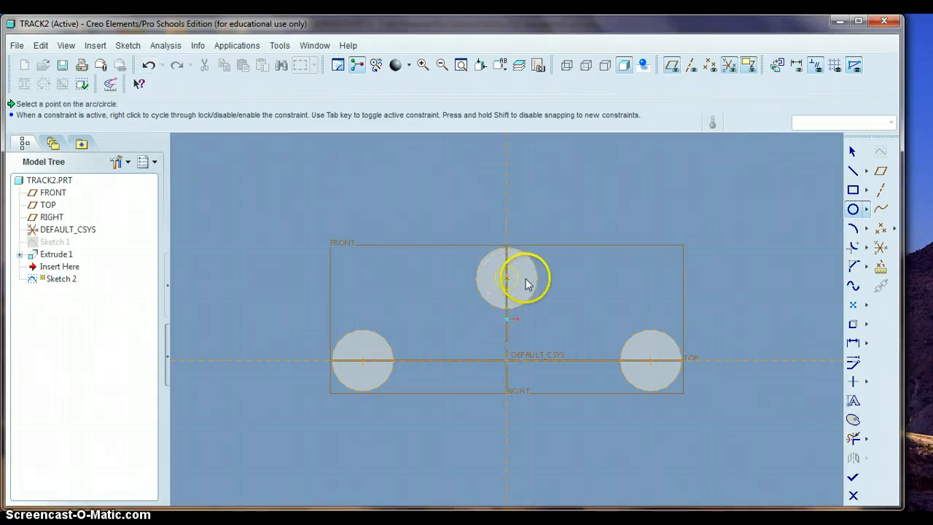
pyautogui.click(535, 285)
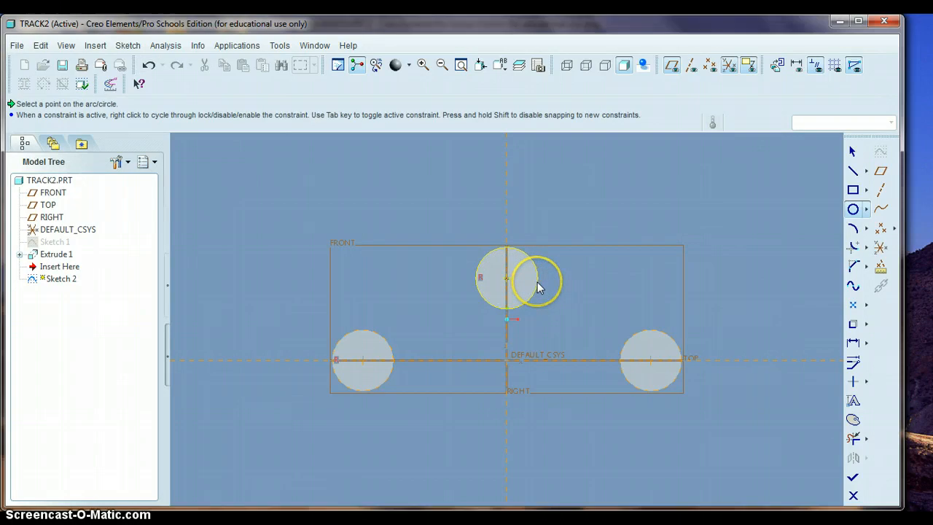
pyautogui.click(538, 286)
pyautogui.click(363, 362)
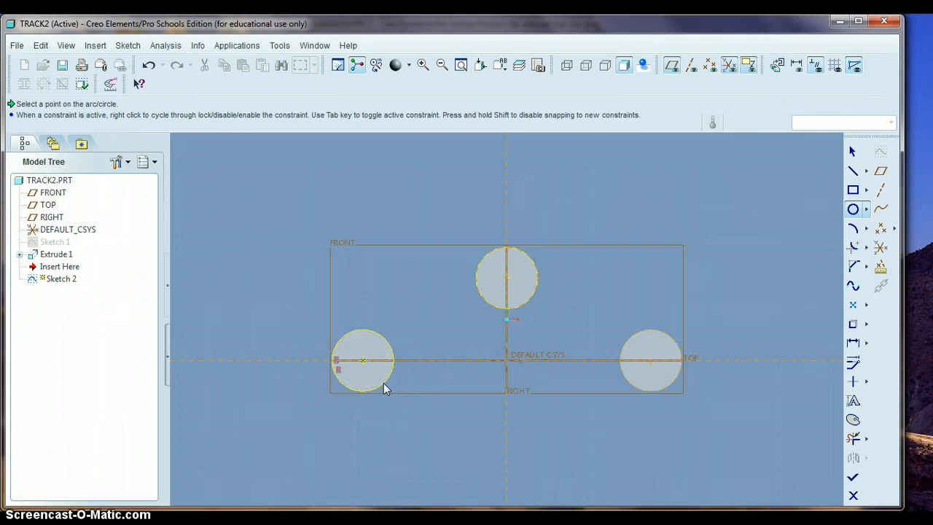
pyautogui.click(384, 383)
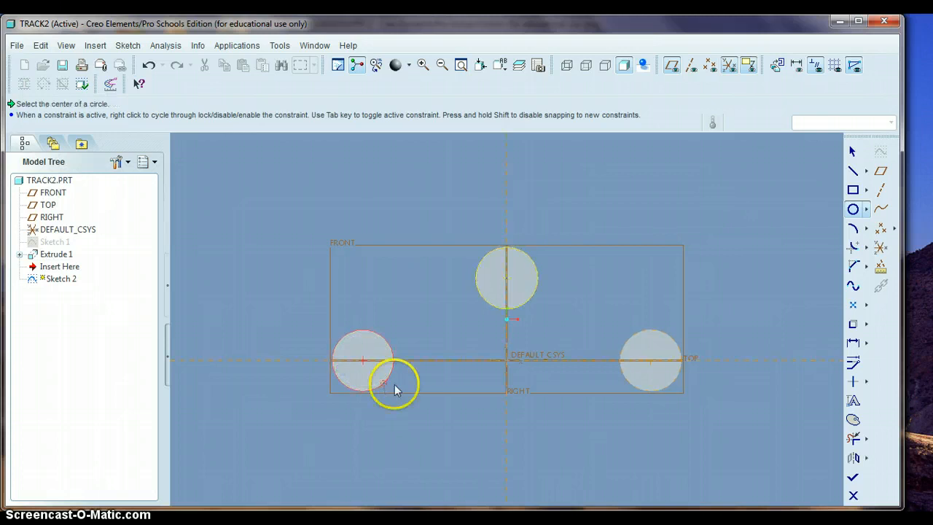
pyautogui.click(651, 362)
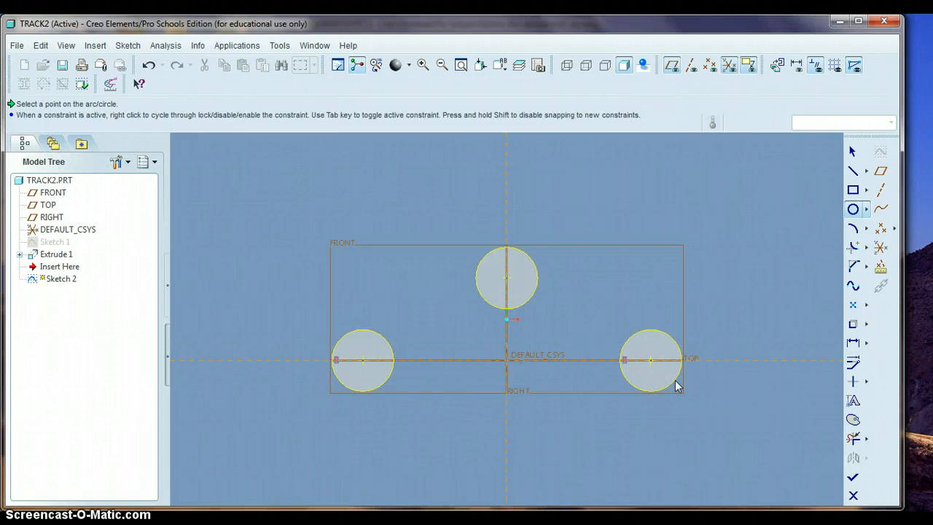
pyautogui.click(675, 382)
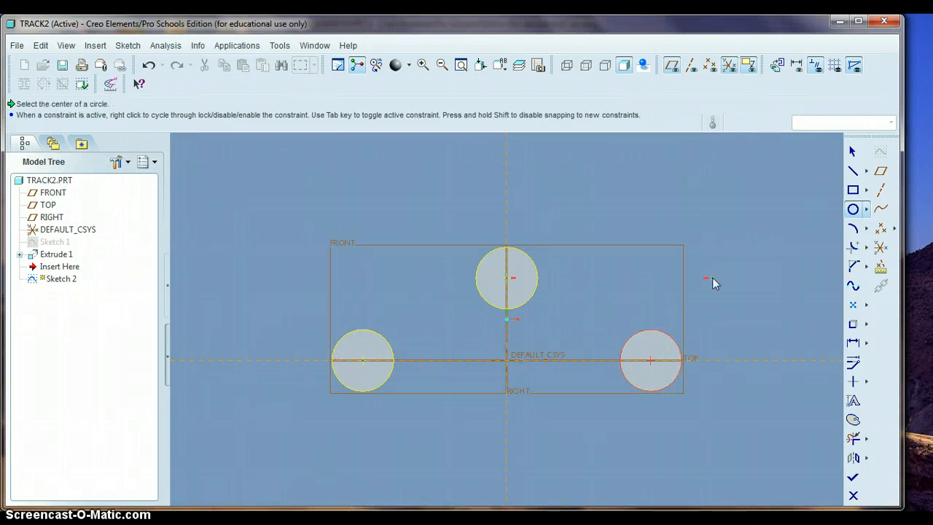
# Step: Draw three tangent lines joining the circles: left to upper, upper to right along their outer sides, and right to left along their bottoms
pyautogui.click(867, 175)
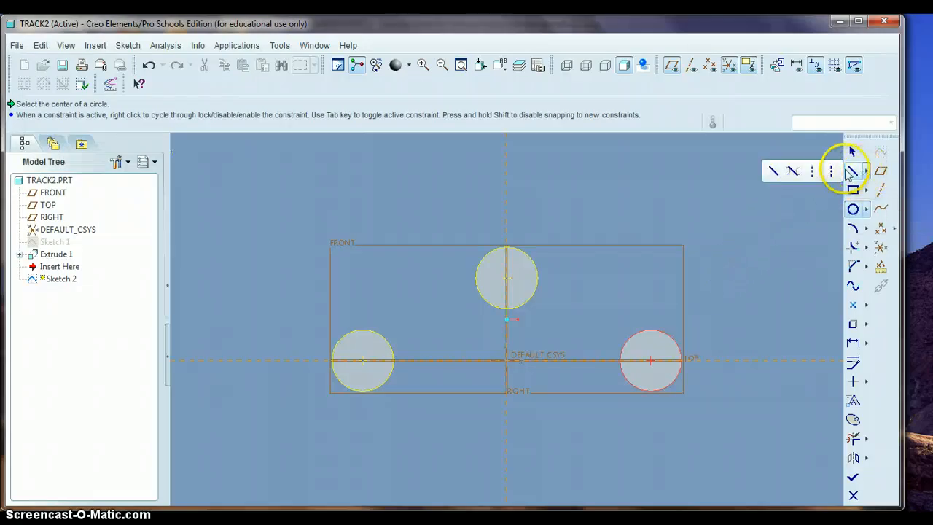
pyautogui.click(797, 174)
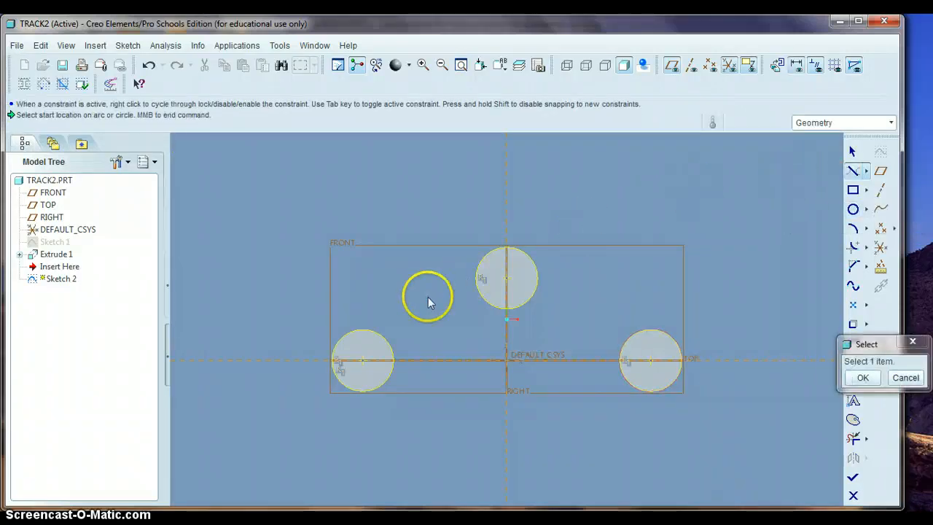
pyautogui.click(338, 345)
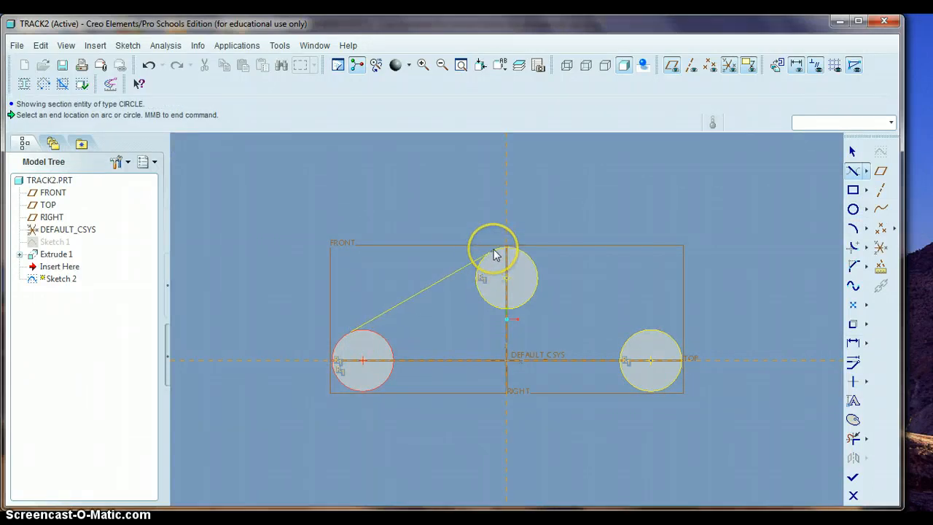
pyautogui.click(493, 249)
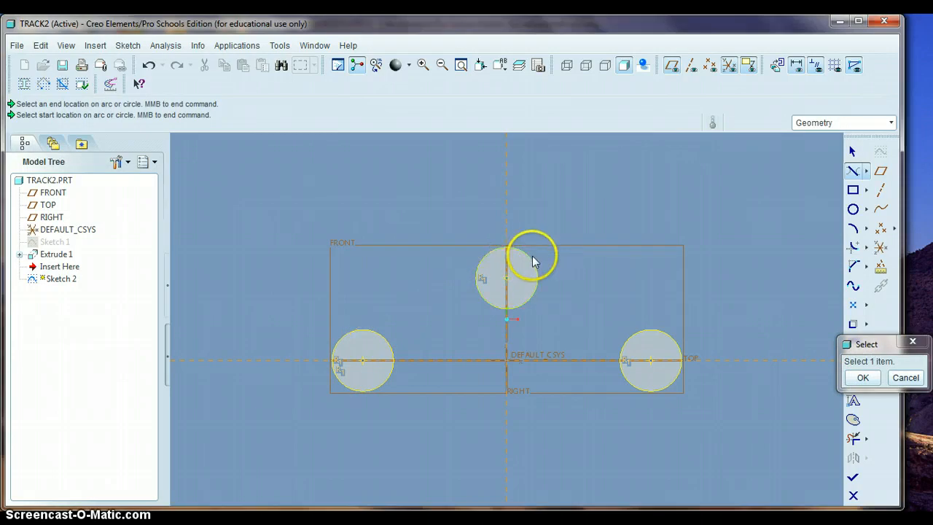
pyautogui.click(532, 261)
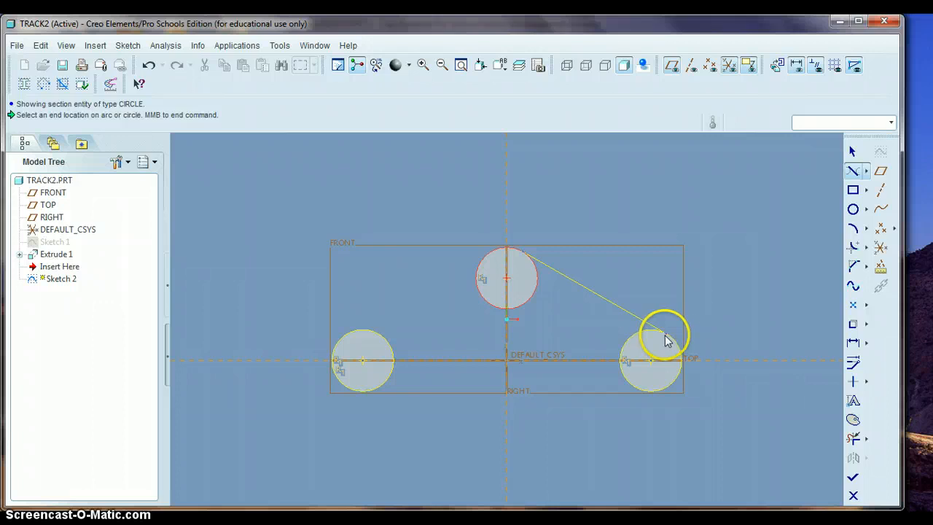
pyautogui.click(677, 342)
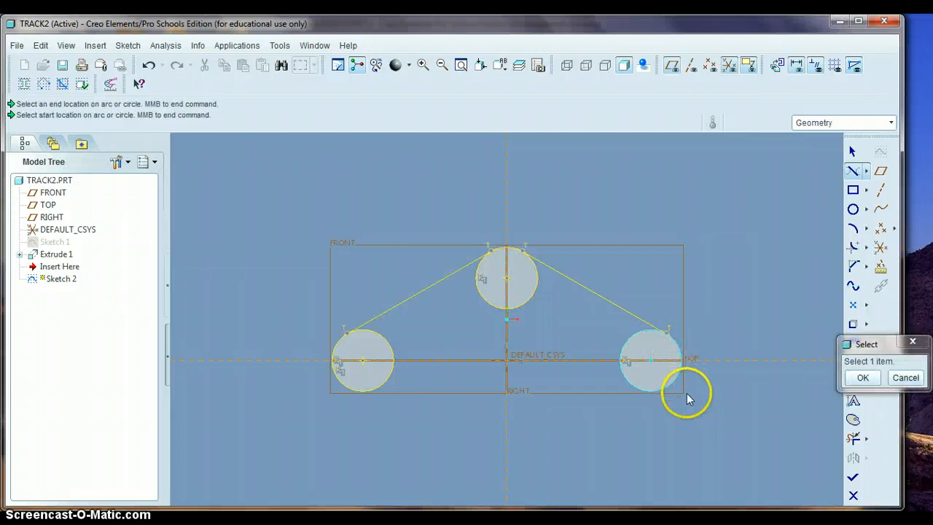
pyautogui.click(653, 393)
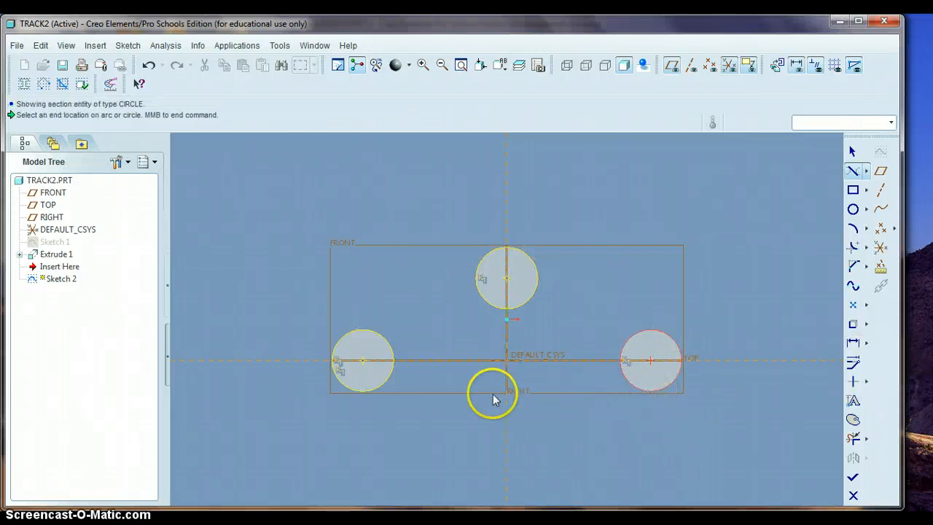
pyautogui.click(362, 390)
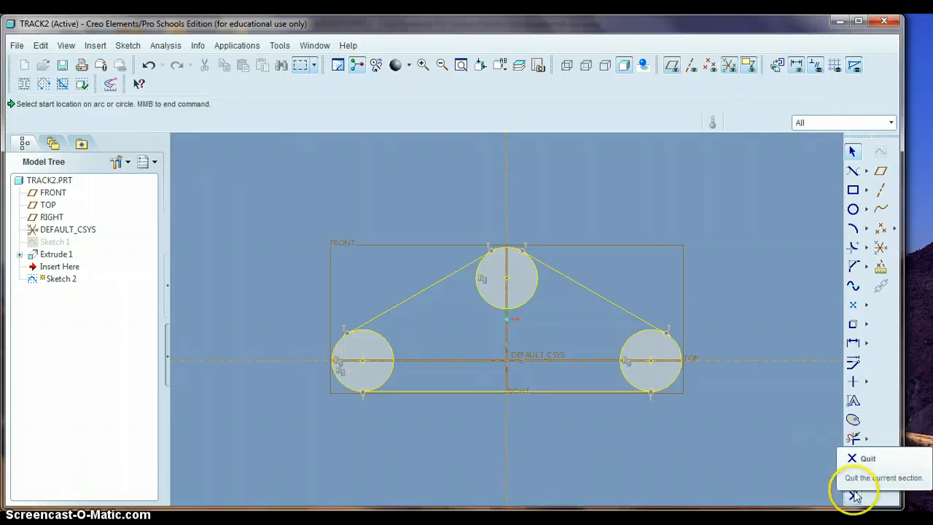
# Step: Trim away the inner arcs of all three circles to leave one closed track outline, and finish the sketch
pyautogui.click(854, 444)
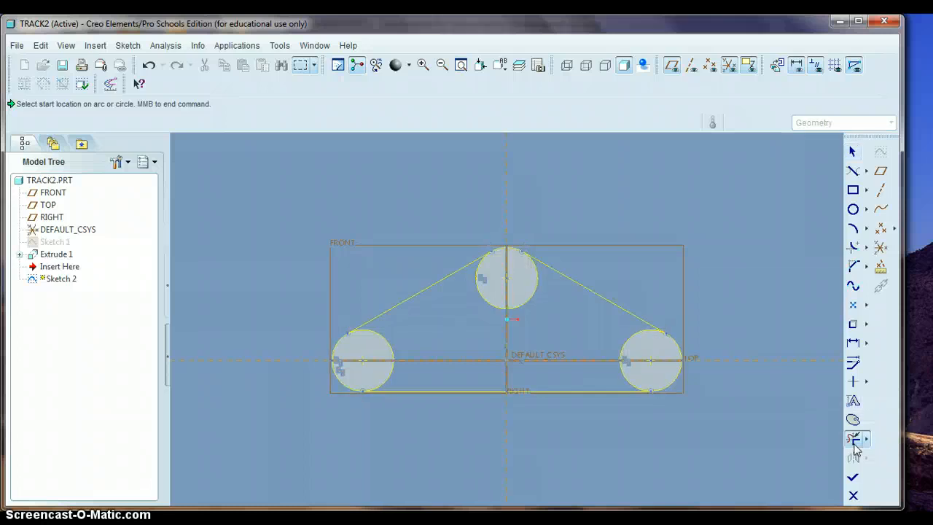
pyautogui.click(623, 367)
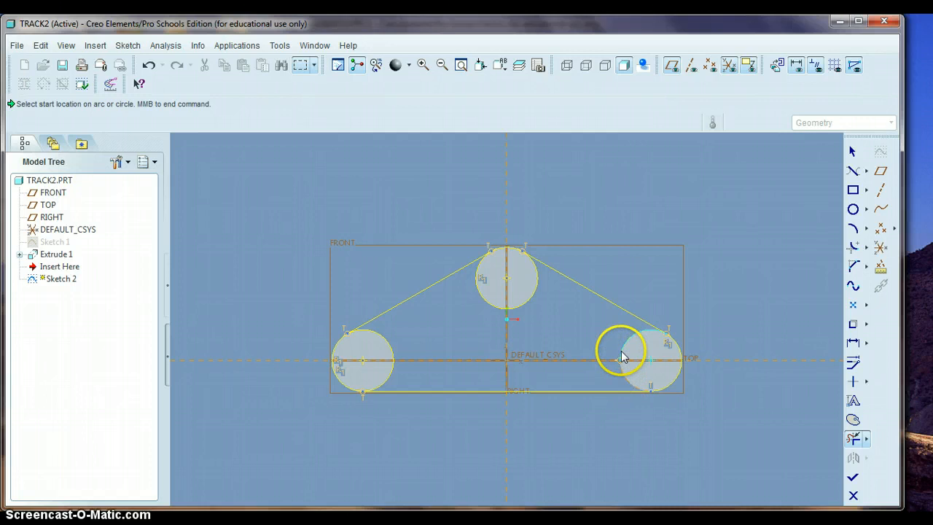
pyautogui.click(621, 350)
pyautogui.click(534, 290)
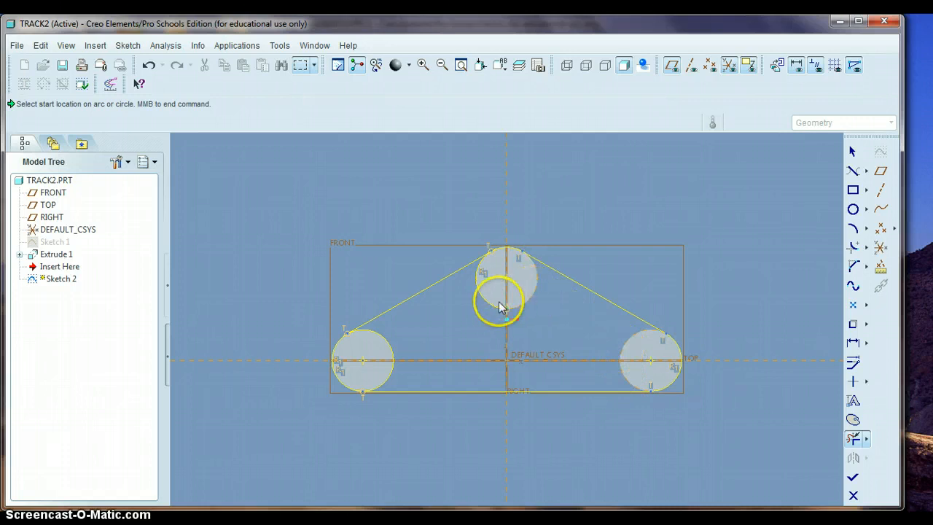
pyautogui.click(489, 302)
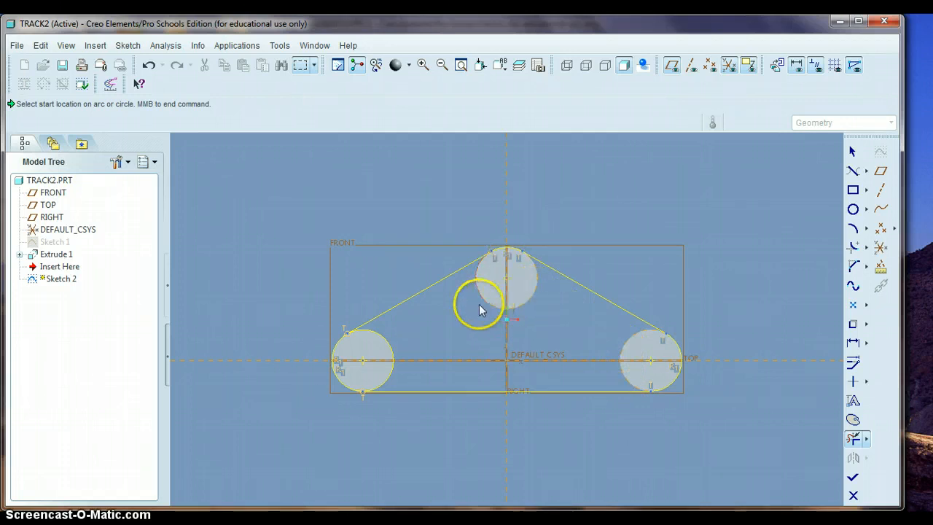
pyautogui.click(379, 340)
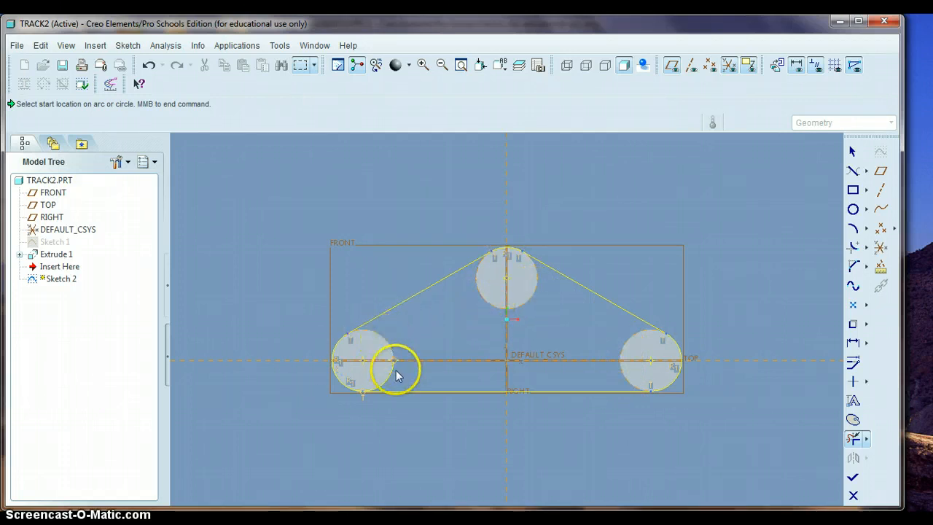
pyautogui.click(389, 372)
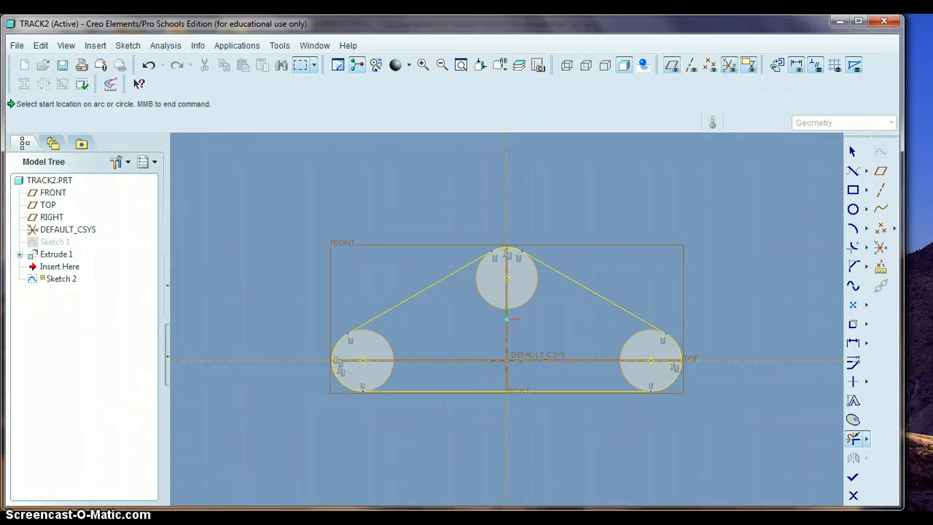
pyautogui.click(852, 478)
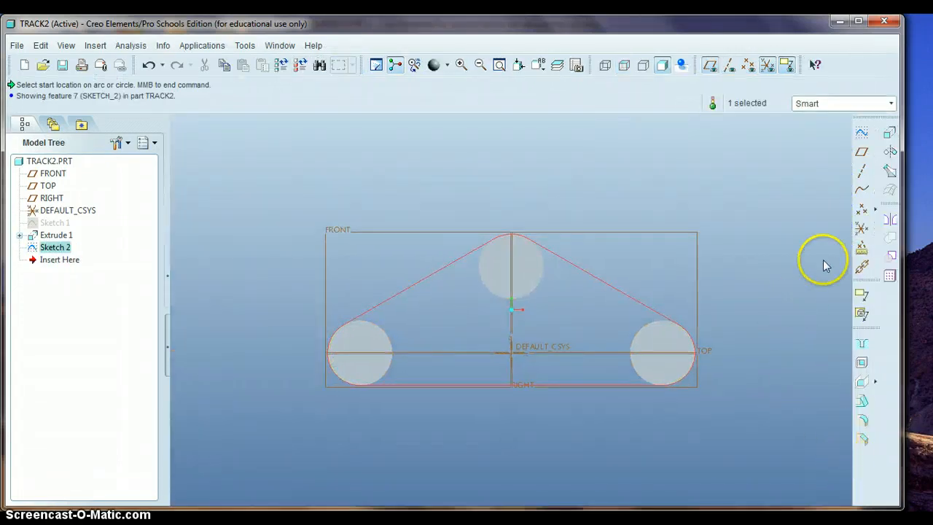
# Step: Start an Extrude of the track outline and flip its direction so it runs back over the cylinders
pyautogui.click(888, 135)
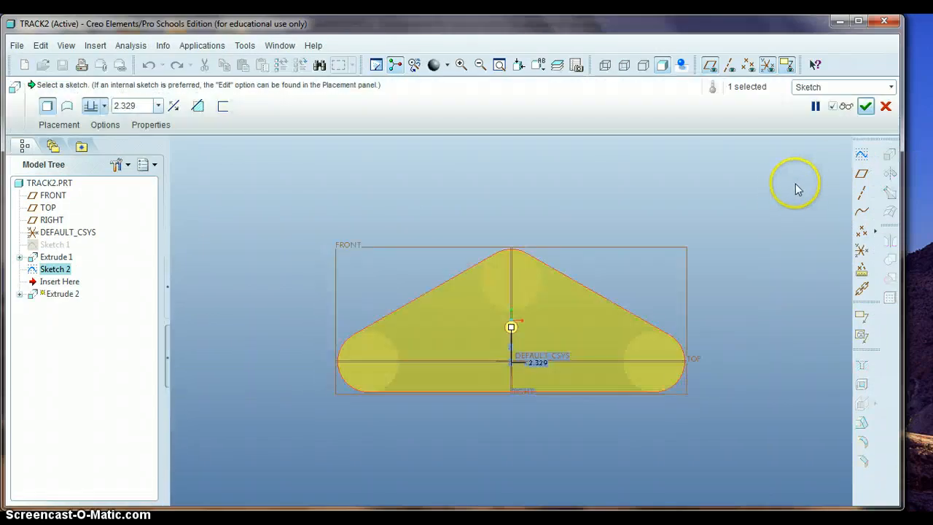
pyautogui.moveTo(793, 185); pyautogui.dragTo(747, 221, button='middle')
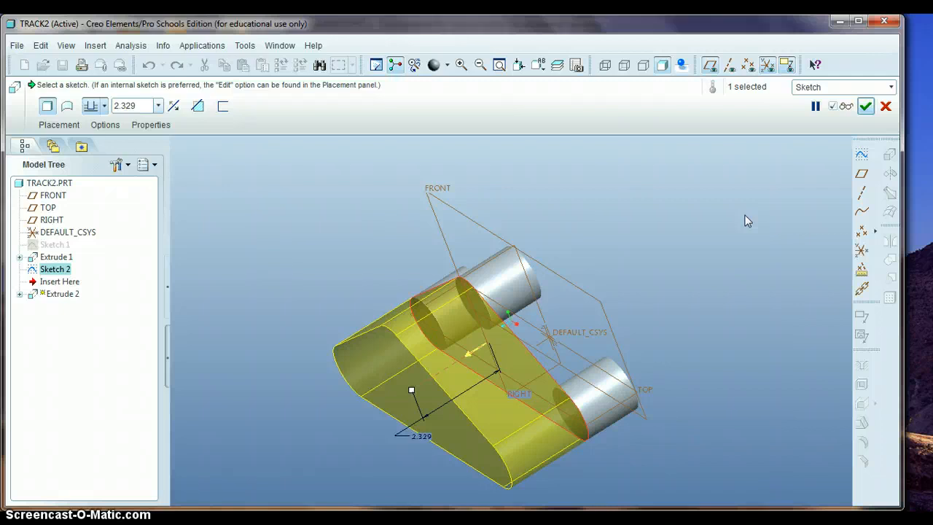
pyautogui.click(473, 350)
pyautogui.click(474, 353)
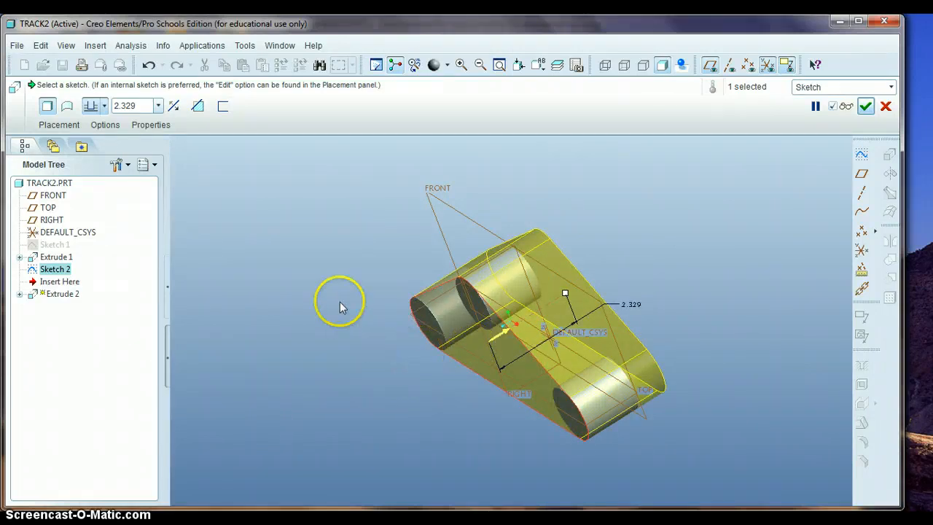
pyautogui.moveTo(298, 260); pyautogui.dragTo(320, 248, button='middle')
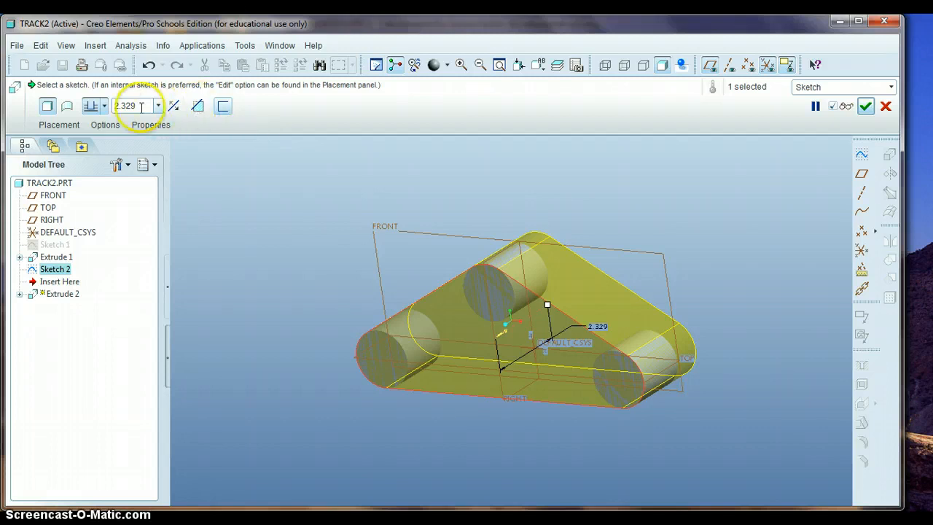
# Step: Make the track extrusion a thin-walled feature and set its depth to 1.5
pyautogui.click(223, 107)
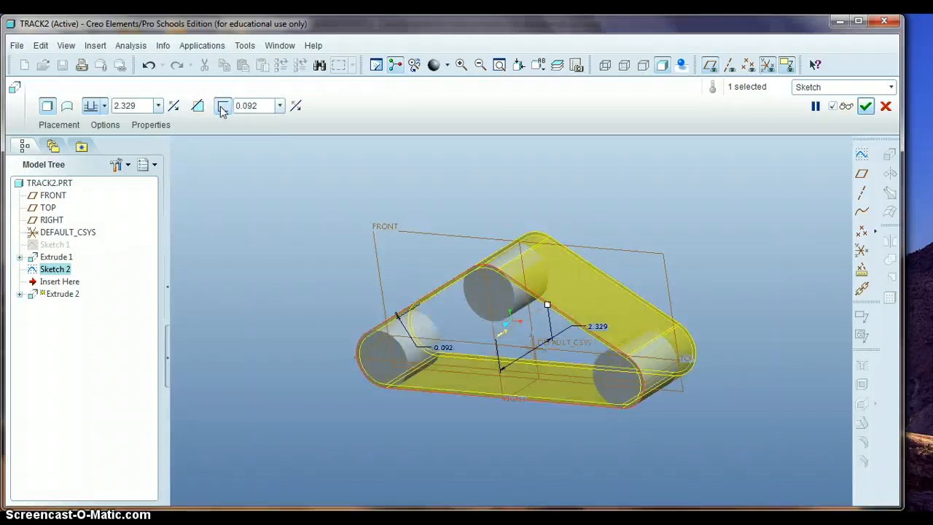
pyautogui.moveTo(269, 204); pyautogui.dragTo(304, 184, button='middle')
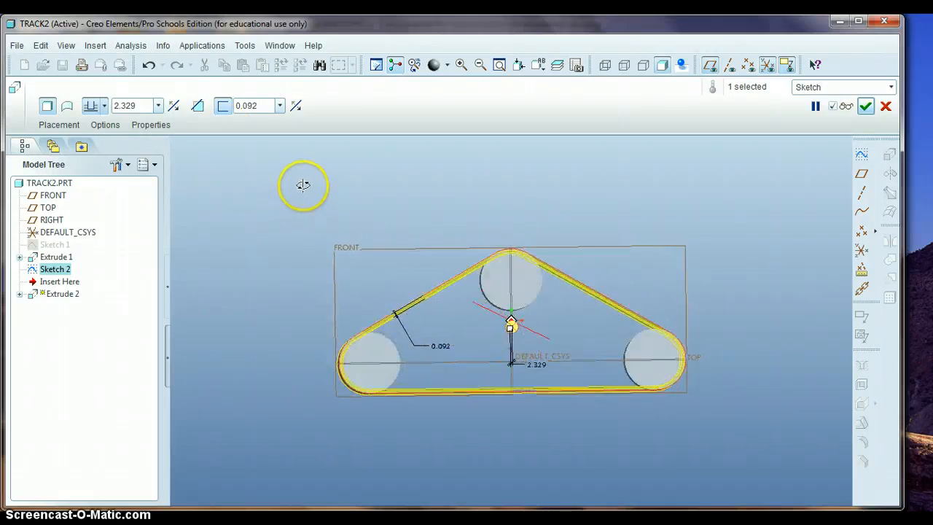
pyautogui.doubleClick(444, 345)
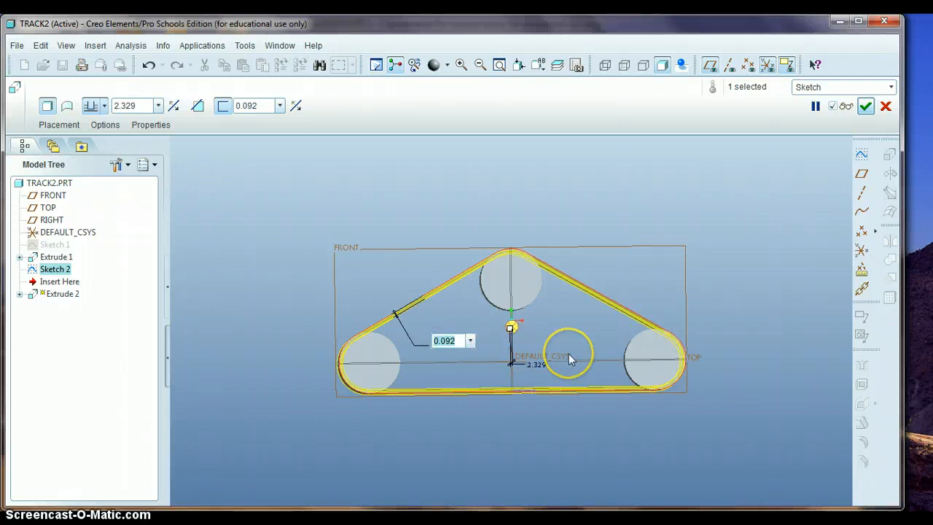
pyautogui.doubleClick(537, 364)
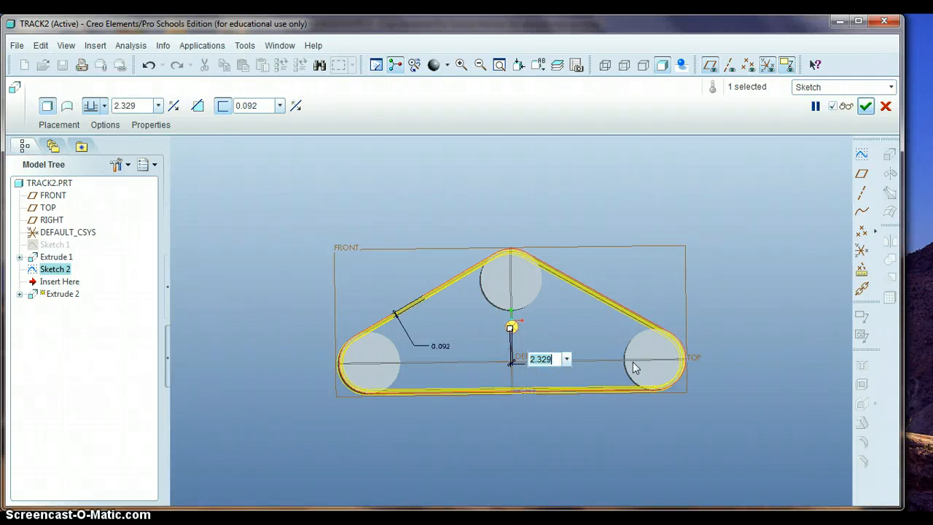
pyautogui.write('1.5')
pyautogui.press('Return')
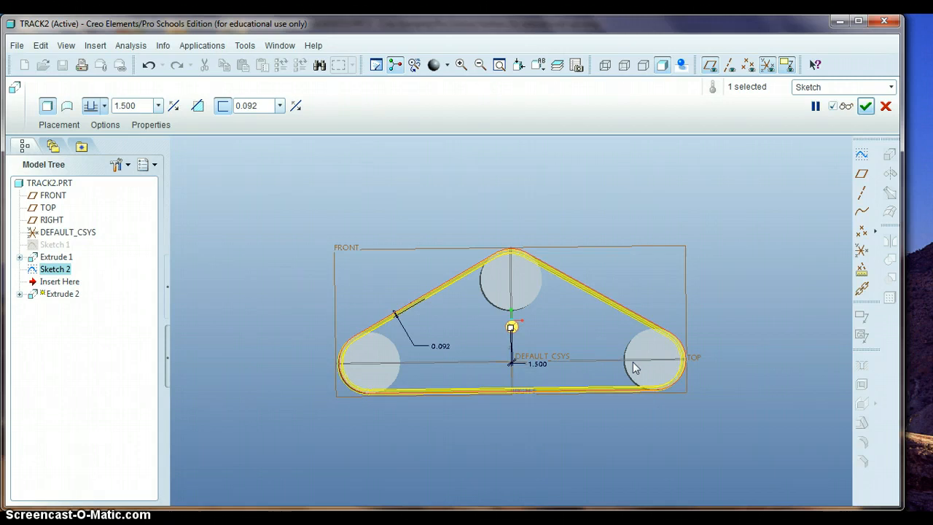
# Step: Set the wall thickness of the track extrusion to 0.125
pyautogui.click(512, 363)
pyautogui.click(441, 351)
pyautogui.doubleClick(443, 347)
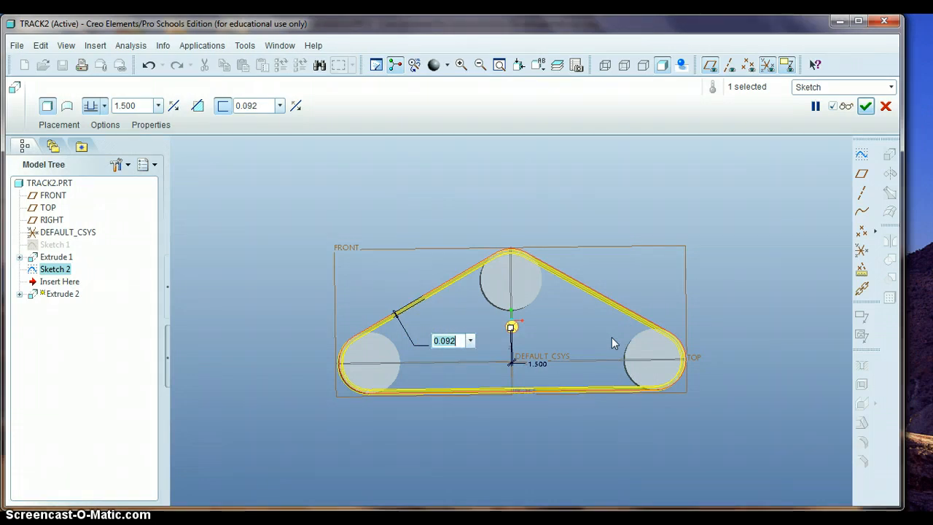
pyautogui.press('BackSpace')
pyautogui.write('.125')
pyautogui.press('Return')
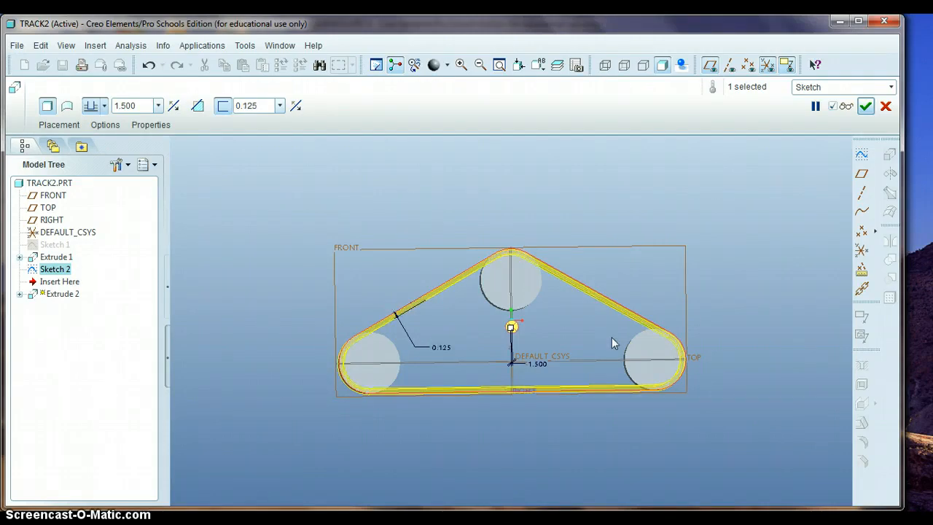
pyautogui.moveTo(715, 298)
pyautogui.mouseDown(button='middle')
pyautogui.moveTo(726, 318)
pyautogui.moveTo(708, 302)
pyautogui.mouseUp(button='middle')
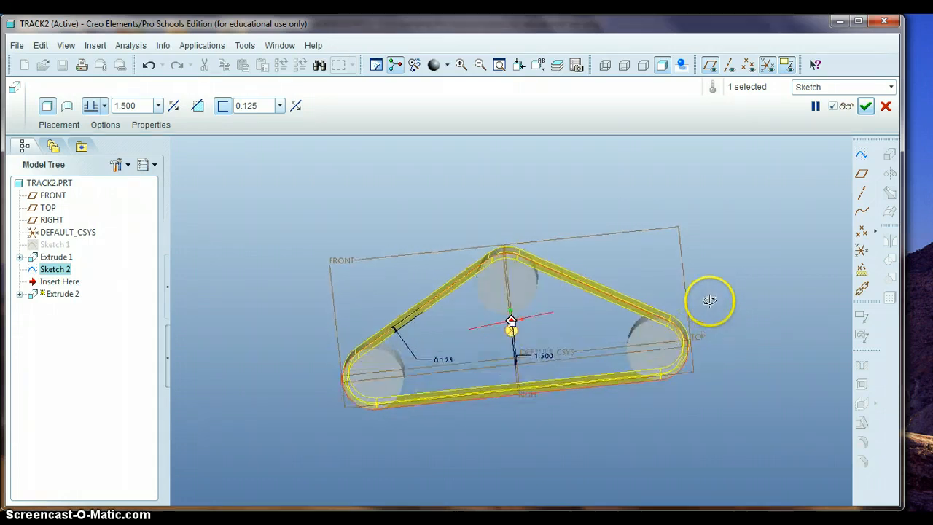
# Step: Complete the thin-walled track extrusion around the three cylinders and clear the selection
pyautogui.click(865, 105)
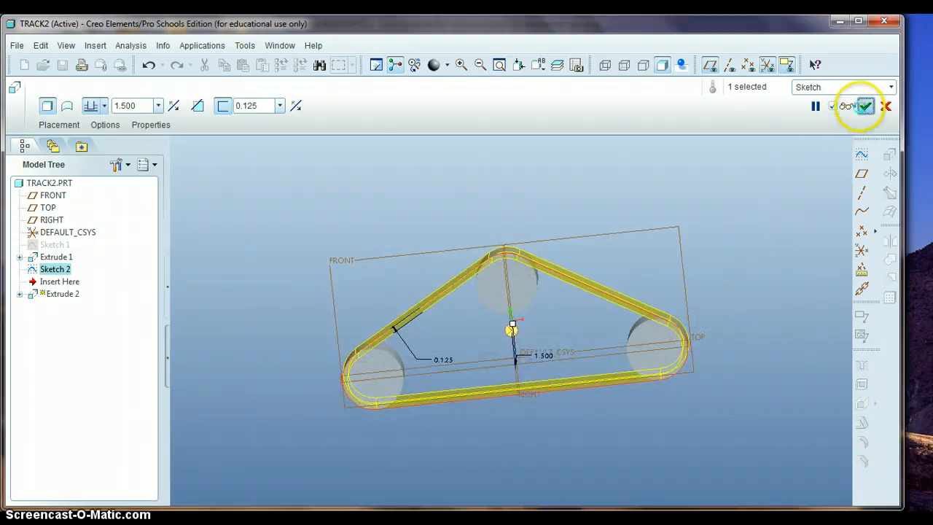
pyautogui.click(755, 252)
pyautogui.moveTo(759, 263)
pyautogui.mouseDown(button='middle')
pyautogui.moveTo(758, 252)
pyautogui.moveTo(766, 269)
pyautogui.mouseUp(button='middle')
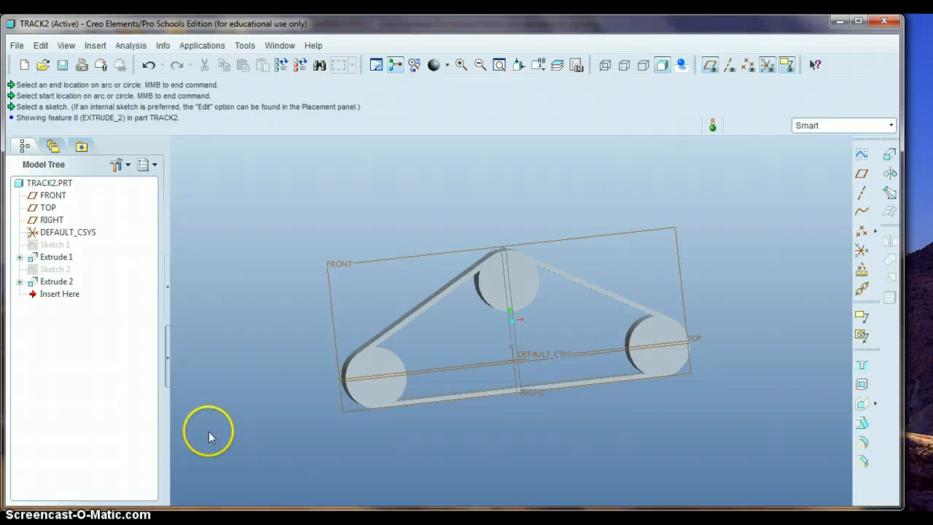
# Step: Start a sketch on the upper cylinder's front face and draw a concentric circle about 0.45 in diameter
pyautogui.click(521, 289)
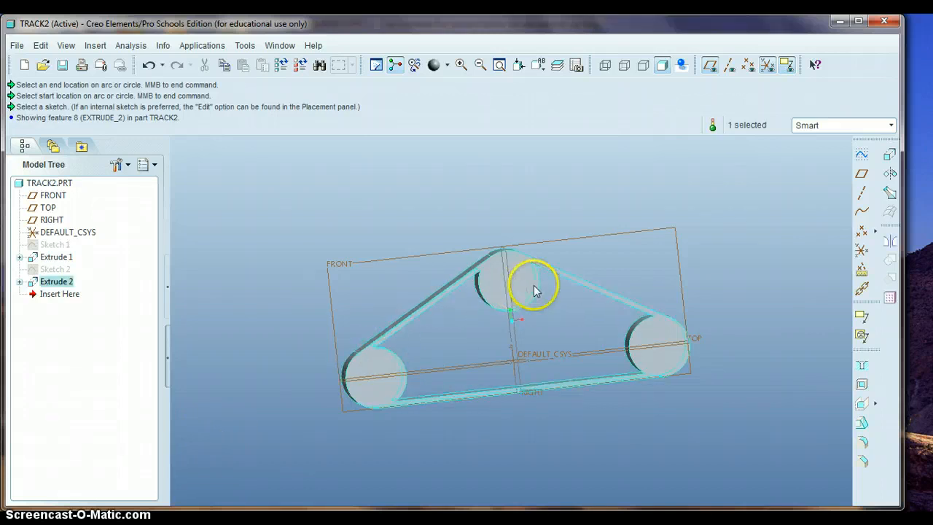
pyautogui.click(860, 153)
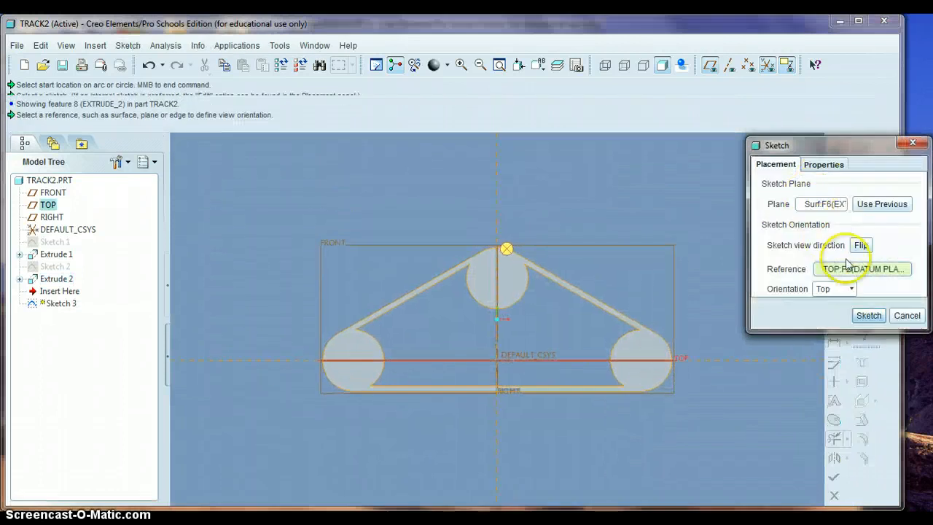
pyautogui.click(868, 315)
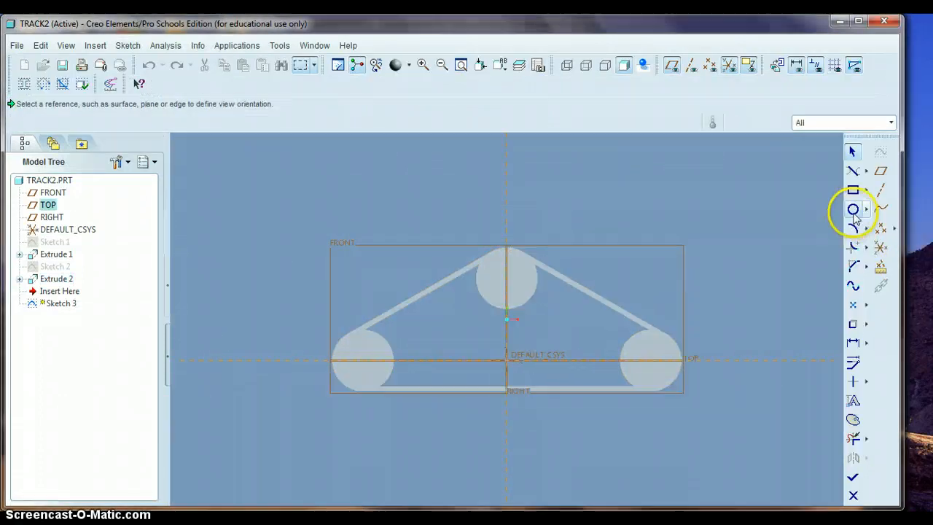
pyautogui.click(853, 210)
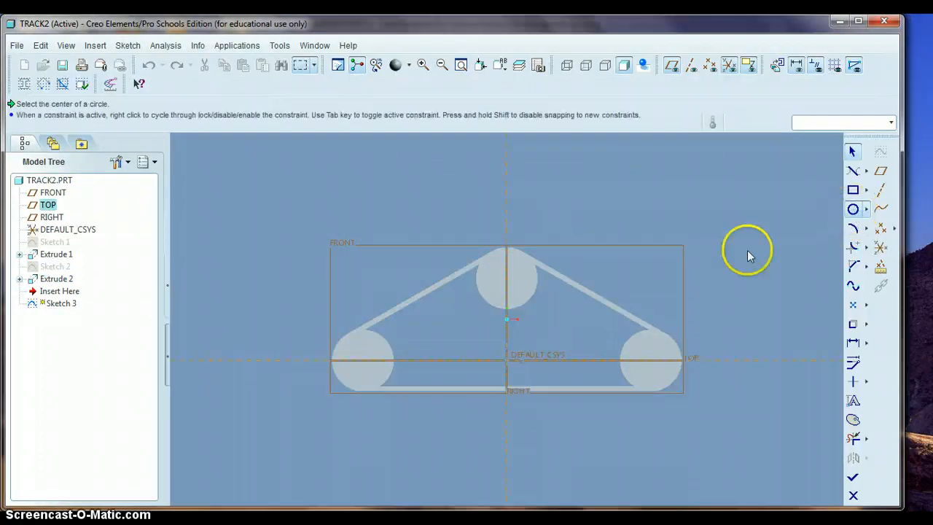
pyautogui.click(507, 278)
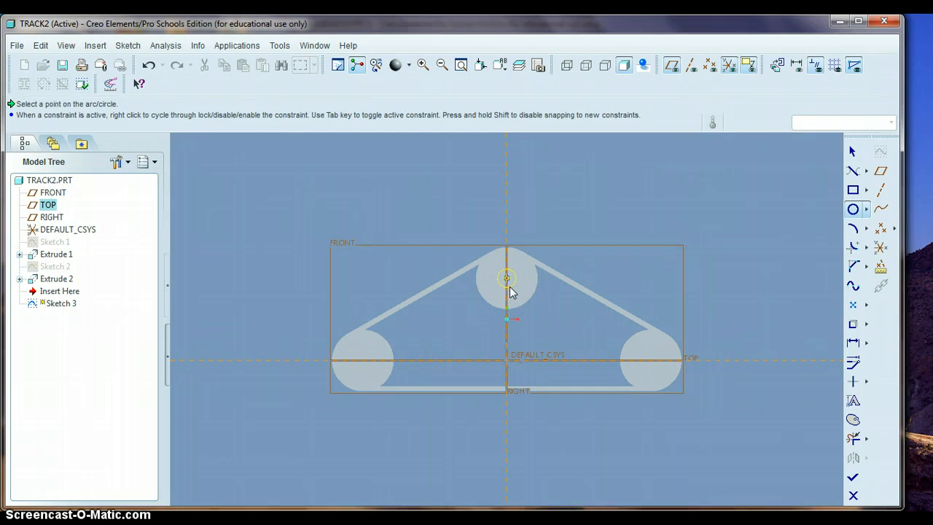
pyautogui.click(509, 287)
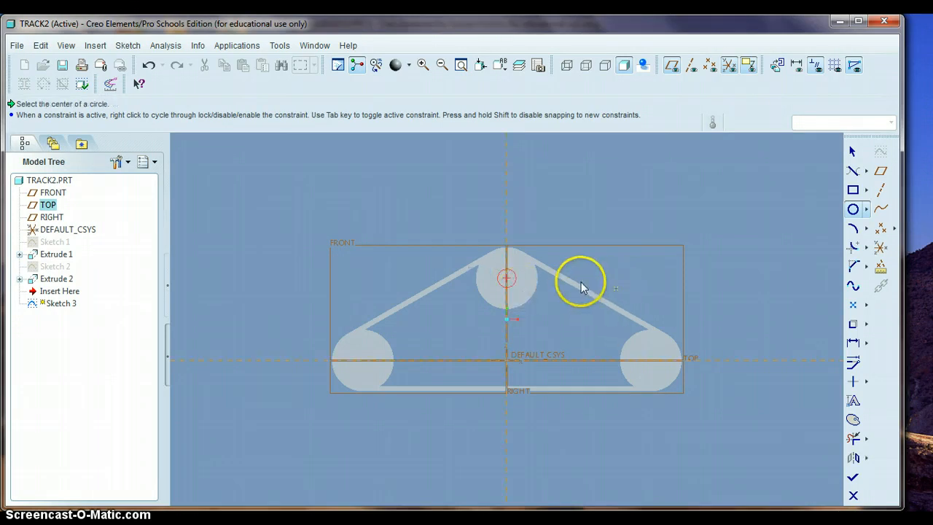
pyautogui.click(854, 151)
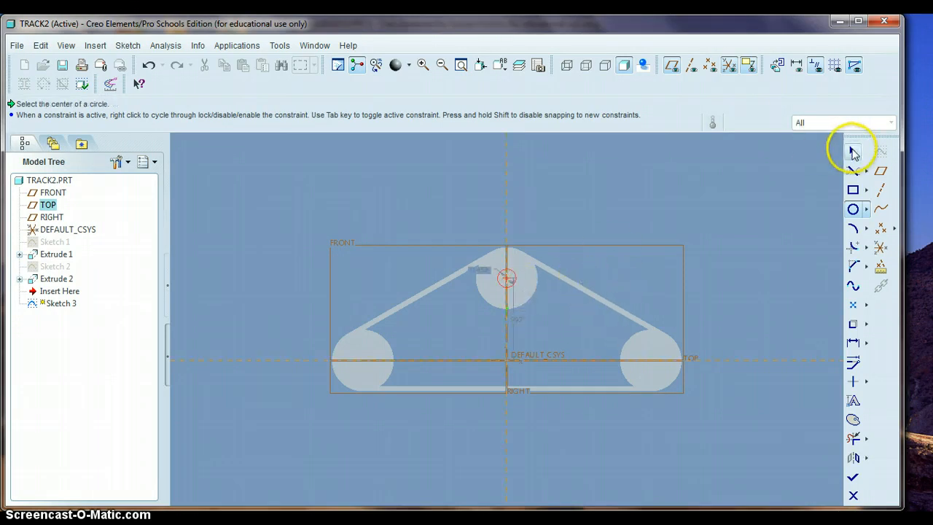
# Step: Set the small circle's diameter to 0.5 and finish the sketch
pyautogui.doubleClick(480, 273)
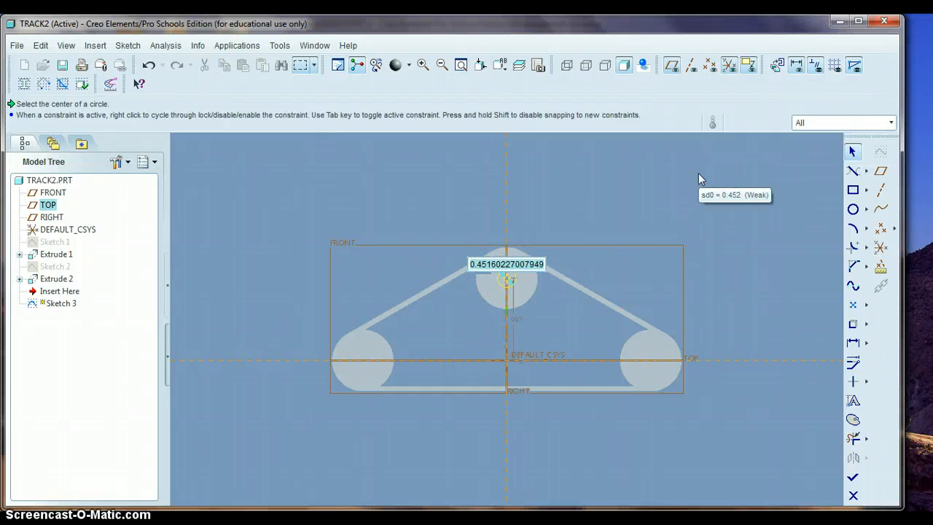
pyautogui.press('BackSpace')
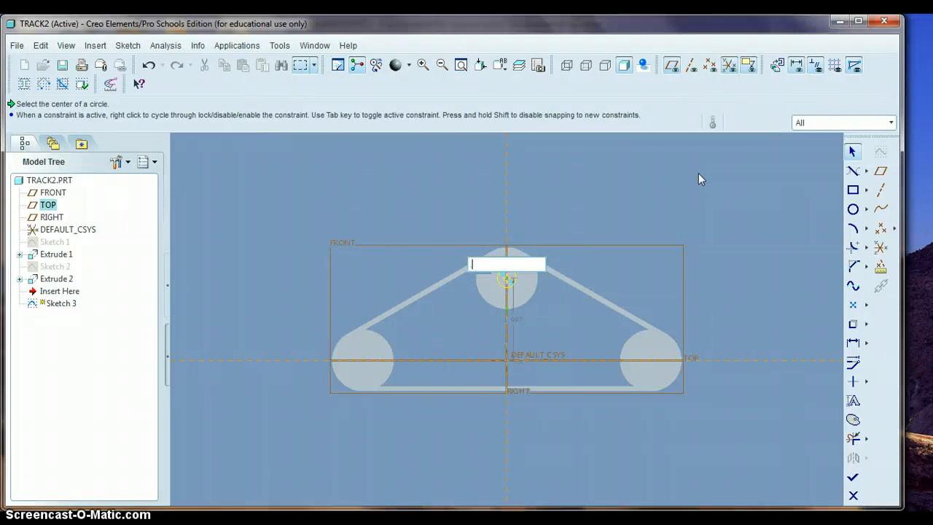
pyautogui.write('5')
pyautogui.press('Return')
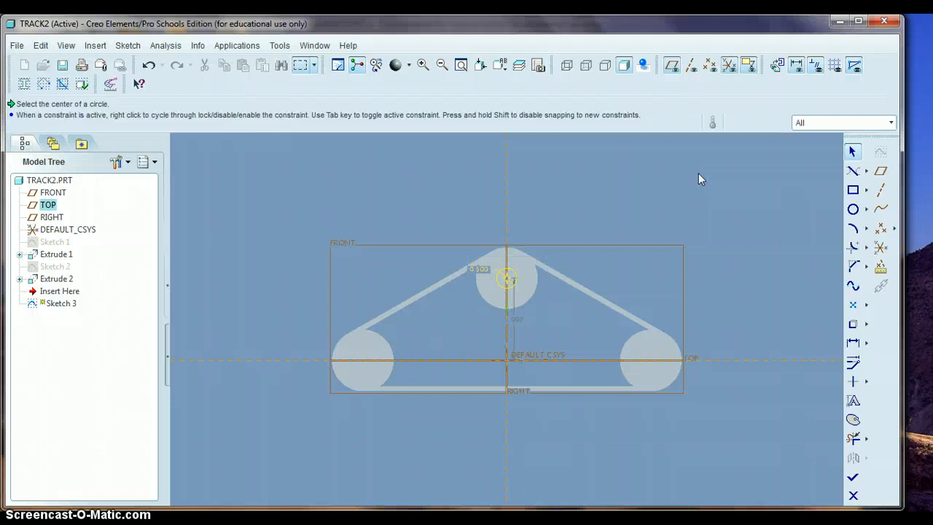
pyautogui.click(696, 169)
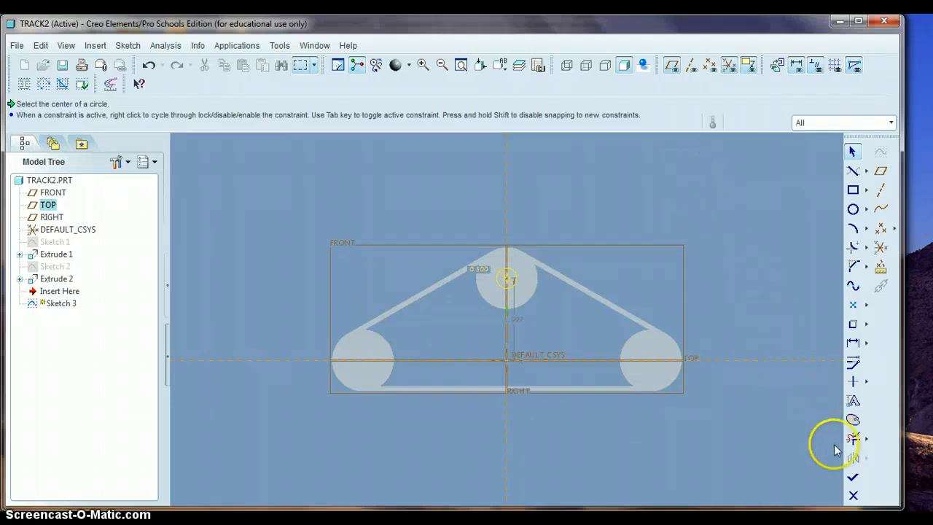
pyautogui.click(852, 476)
# Step: Extrude the small circle 0.5 outward from the upper cylinder's front face as a solid peg
pyautogui.moveTo(629, 235); pyautogui.dragTo(658, 233, button='middle')
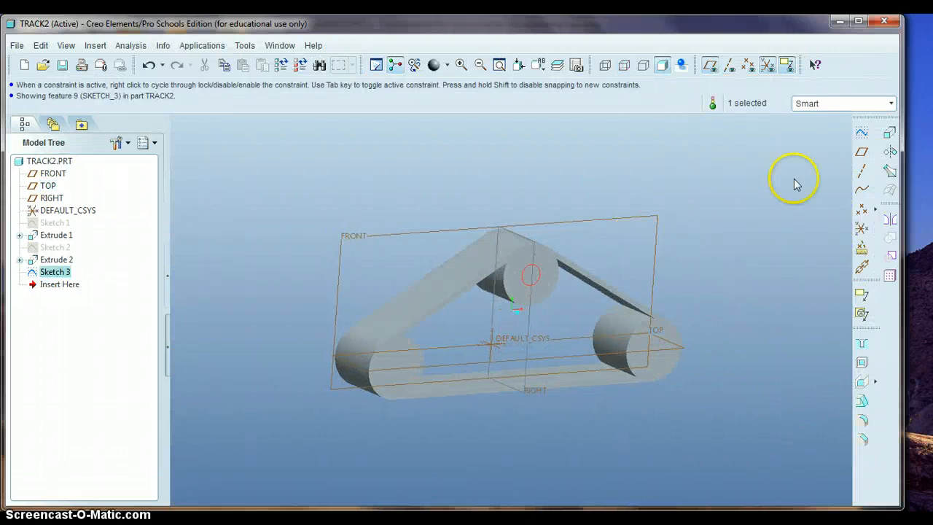
pyautogui.click(893, 131)
pyautogui.doubleClick(624, 353)
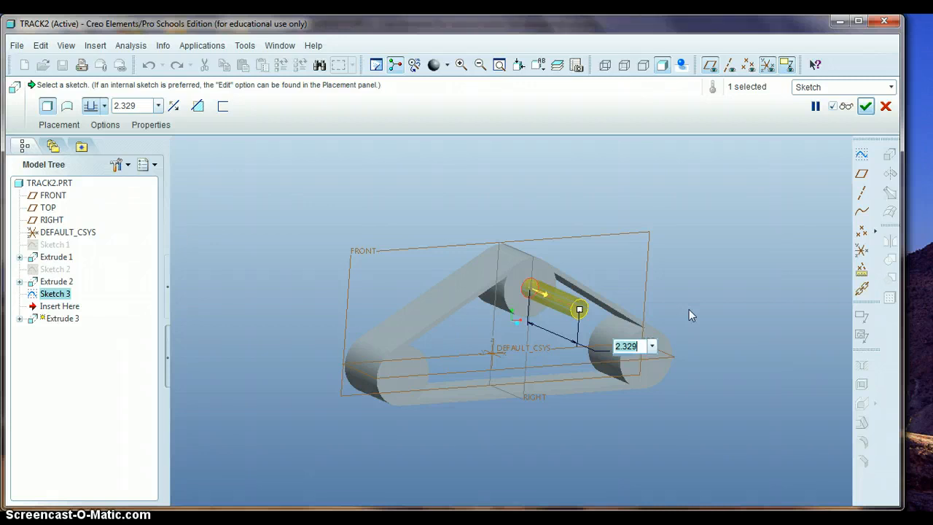
pyautogui.press('BackSpace')
pyautogui.write('.5')
pyautogui.press('Return')
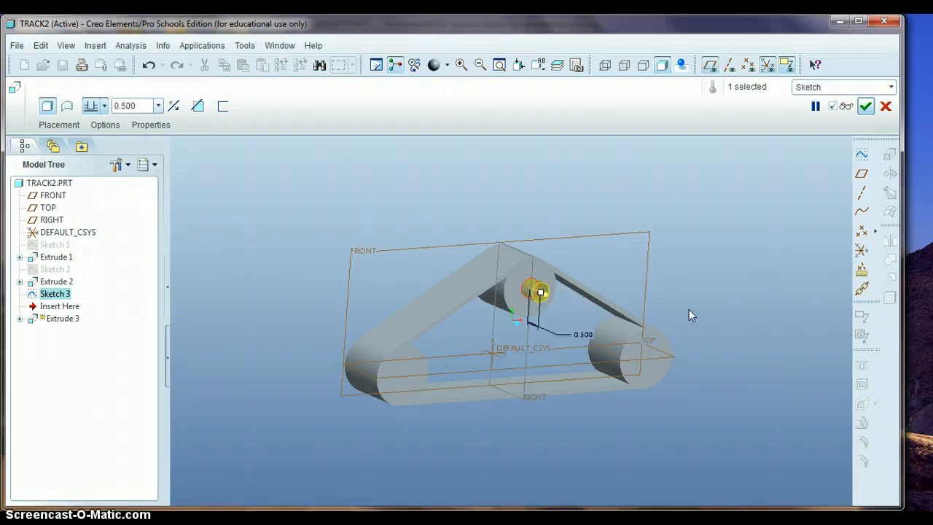
pyautogui.click(866, 105)
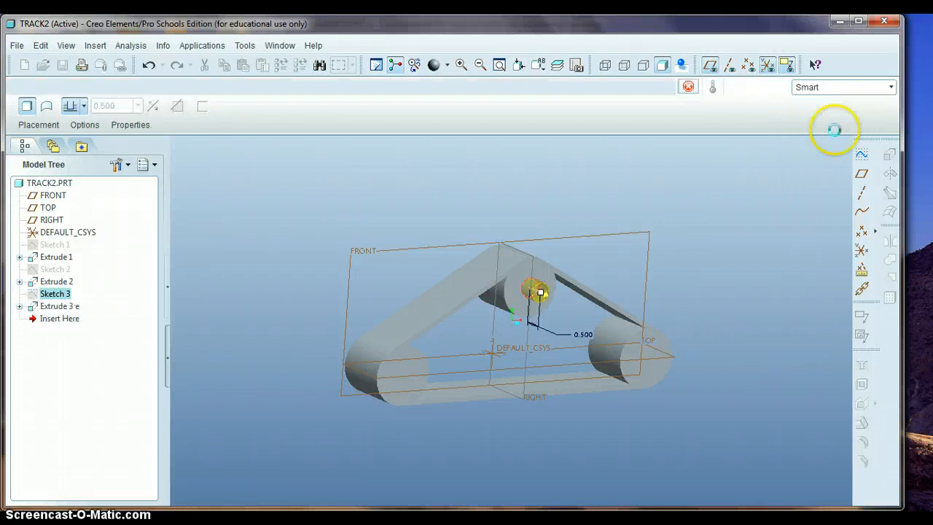
# Step: Save the finished part as TRACK2.PRT in the Robot folder
pyautogui.moveTo(704, 255); pyautogui.dragTo(718, 252, button='middle')
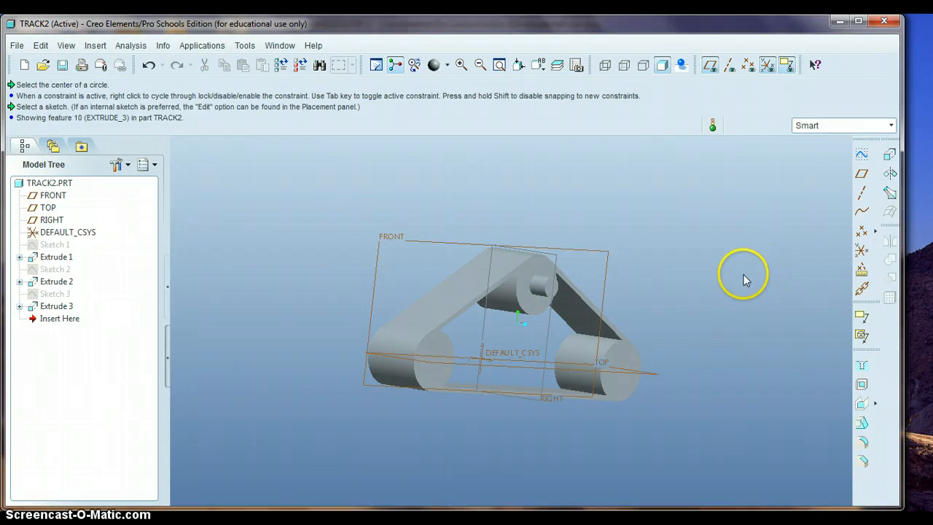
pyautogui.moveTo(744, 274); pyautogui.dragTo(704, 265, button='middle')
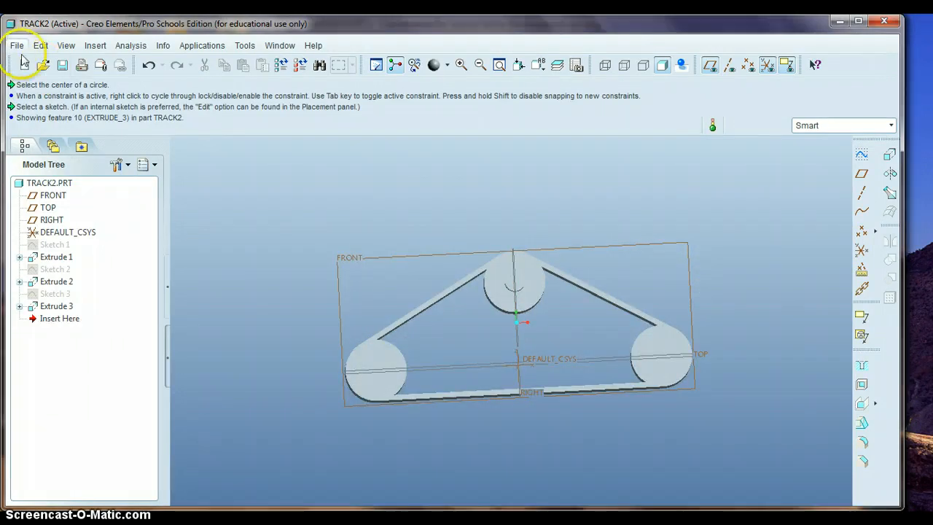
pyautogui.click(62, 65)
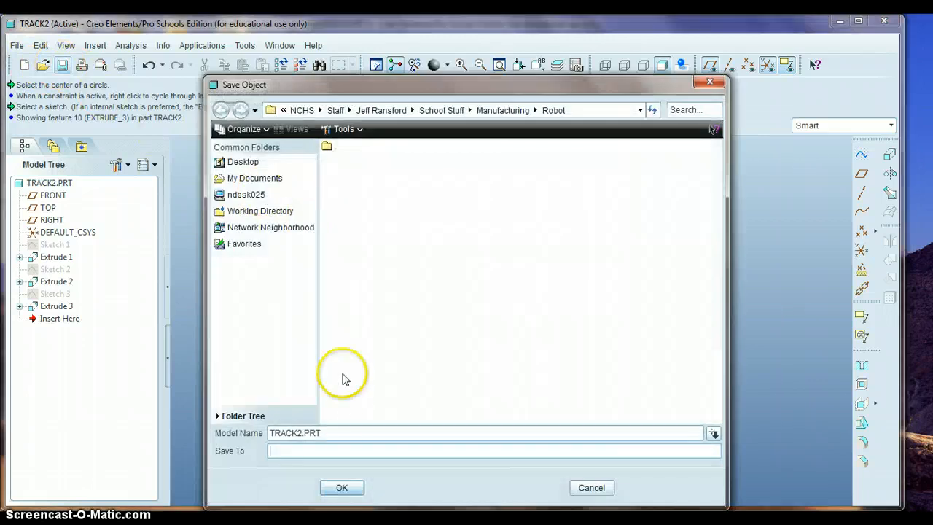
pyautogui.click(342, 485)
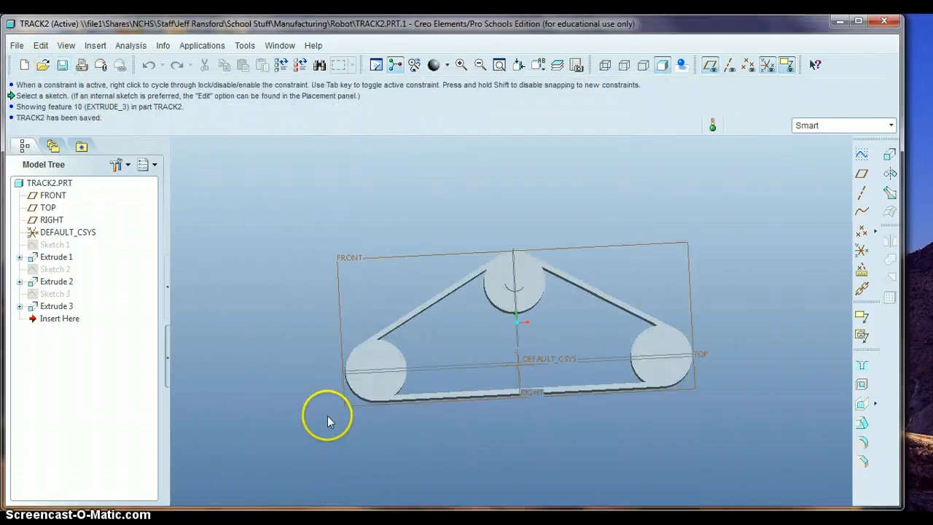